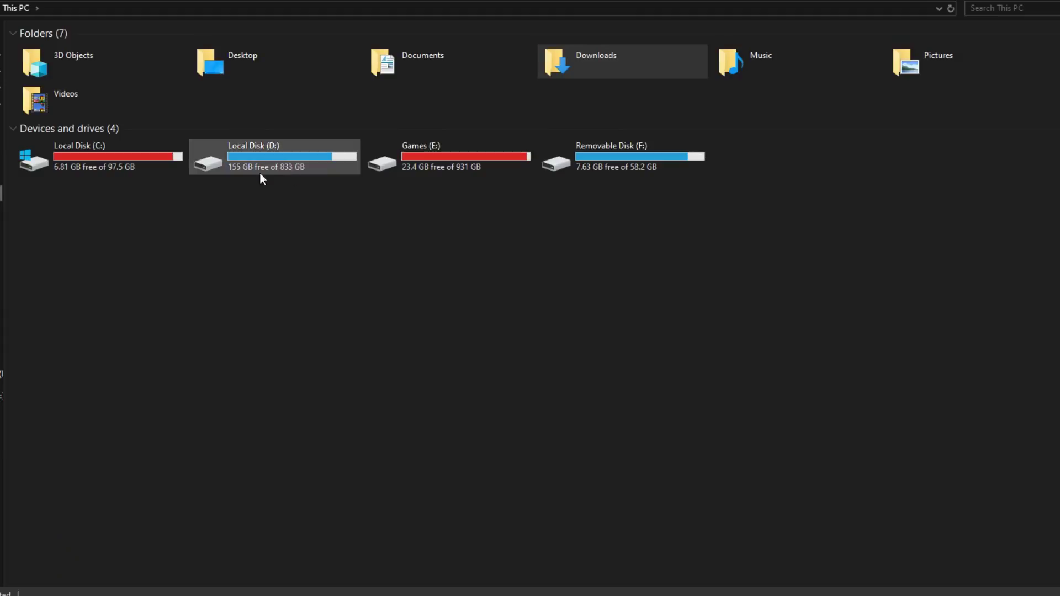
# - Browse into the SD card's RetroArch\.retroarch\system folder and scroll through its BIOS files
pyautogui.doubleClick(602, 147)
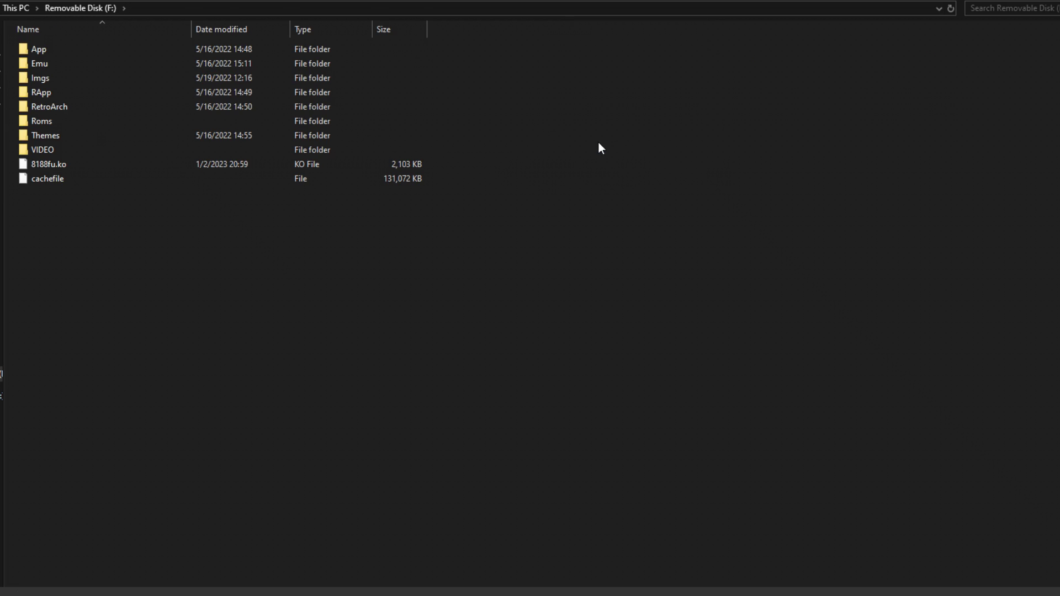
pyautogui.doubleClick(82, 107)
pyautogui.doubleClick(83, 51)
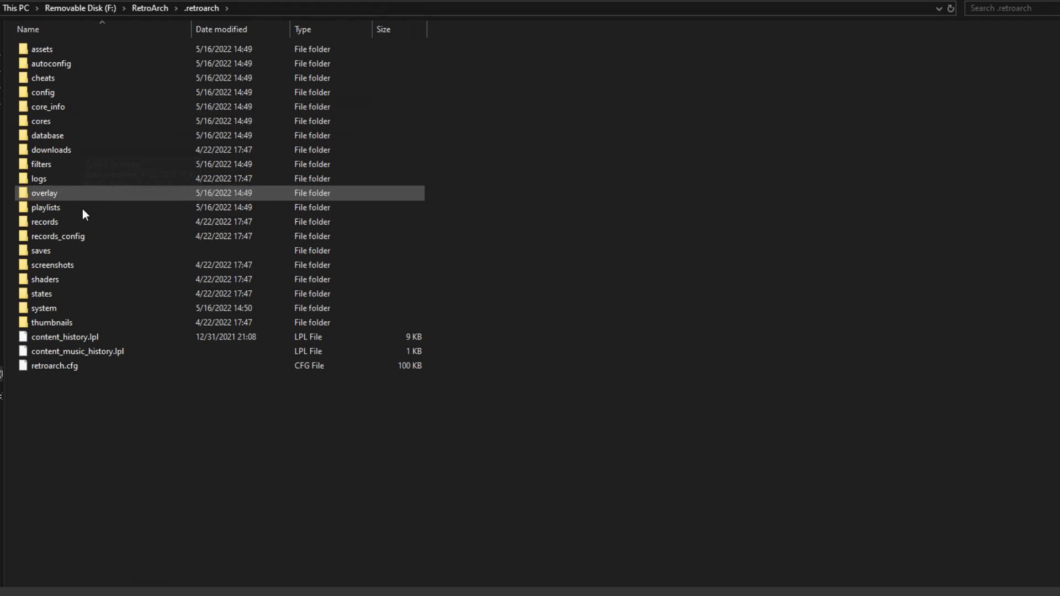
pyautogui.doubleClick(58, 308)
pyautogui.scroll(-6, 98, 86)
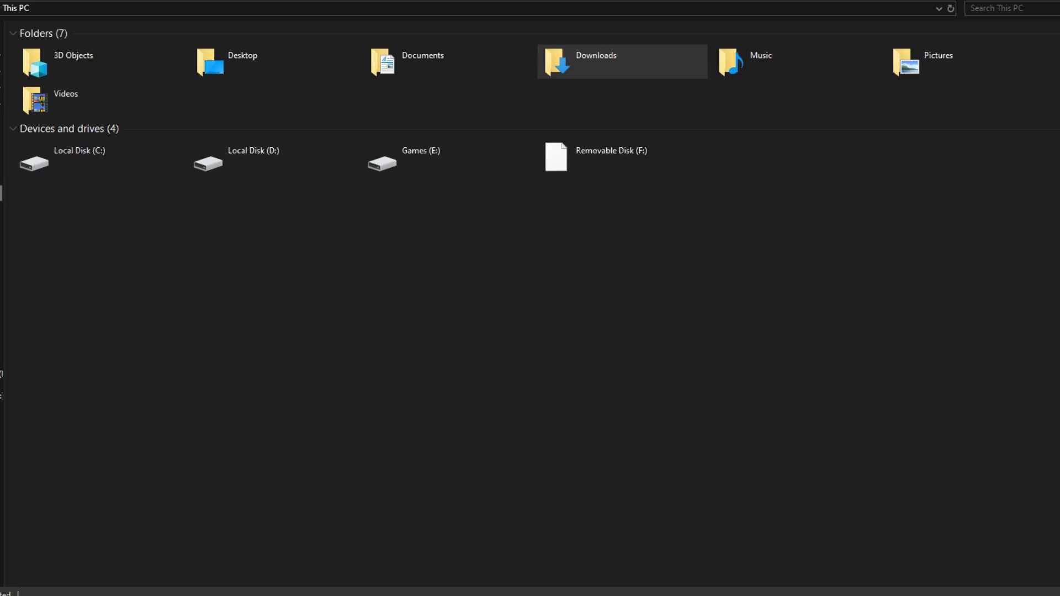
# - Return to F:\RetroArch\.retroarch\system and select all of its BIOS files and folders
pyautogui.doubleClick(602, 146)
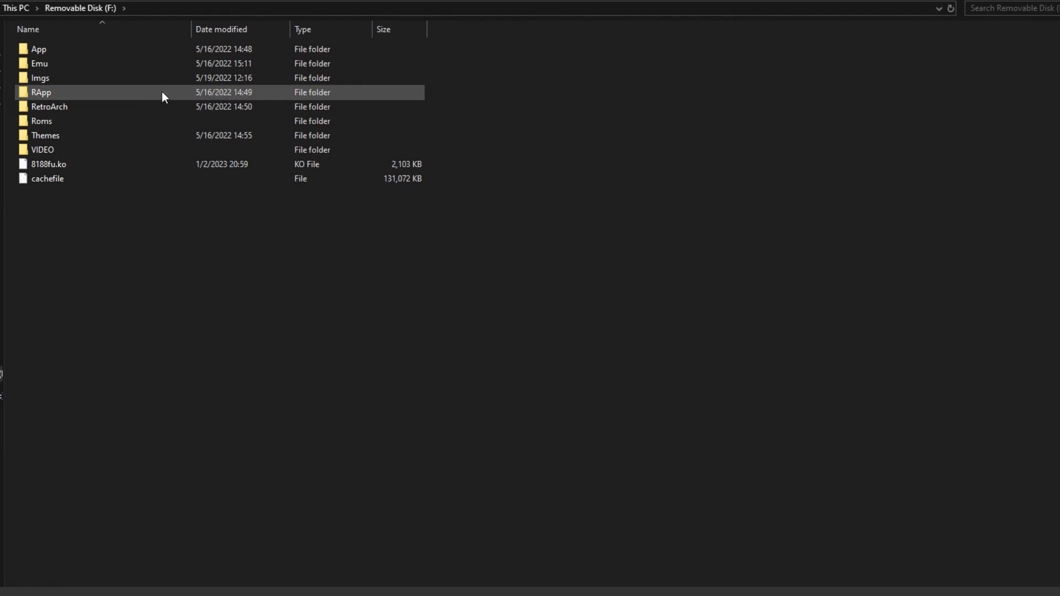
pyautogui.doubleClick(82, 106)
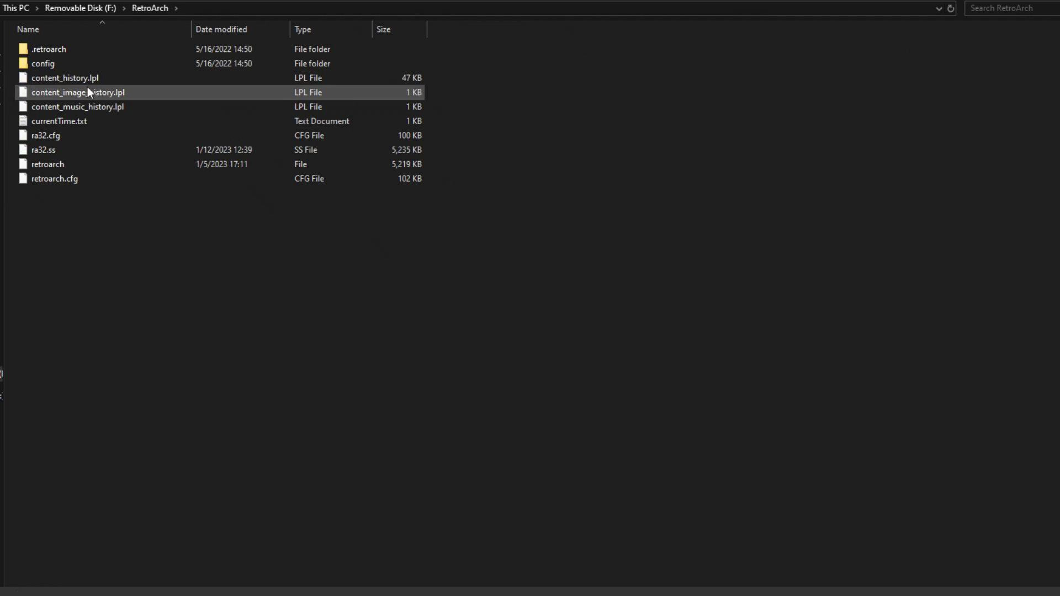
pyautogui.doubleClick(83, 51)
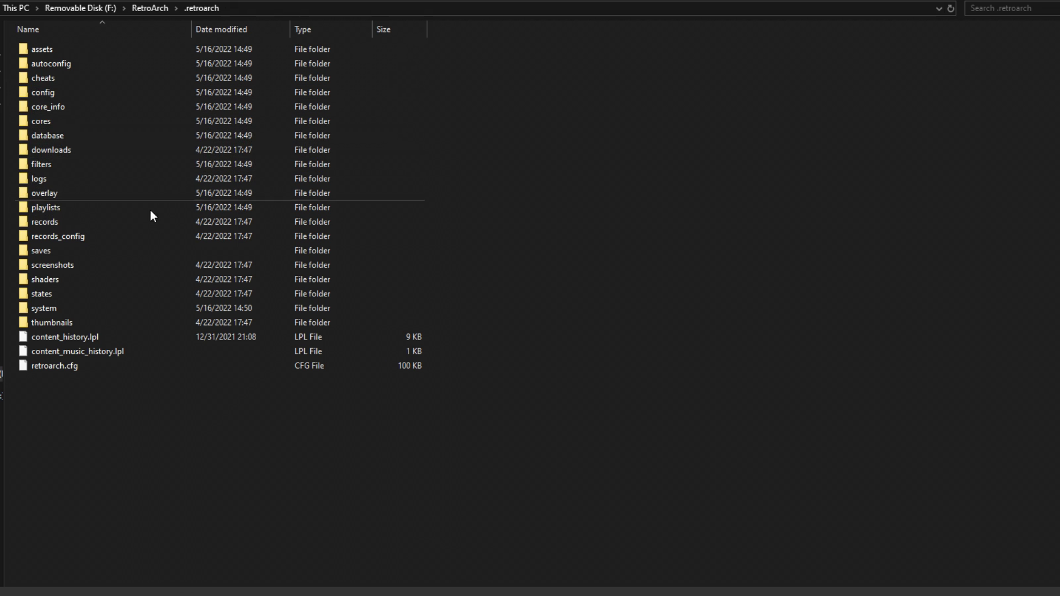
pyautogui.doubleClick(60, 308)
pyautogui.scroll(-6, 97, 82)
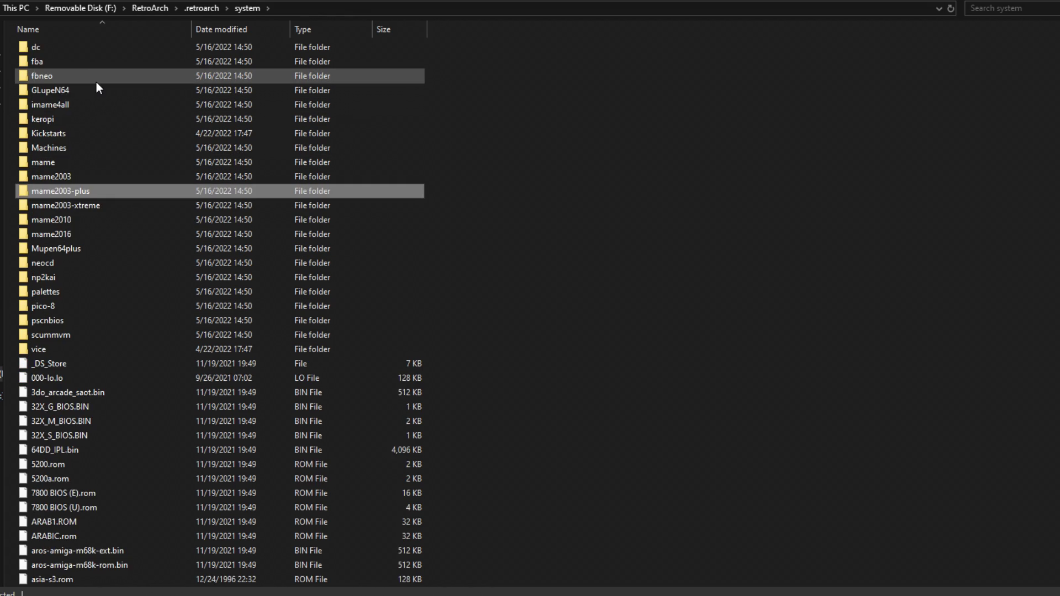
pyautogui.scroll(-20, 98, 90)
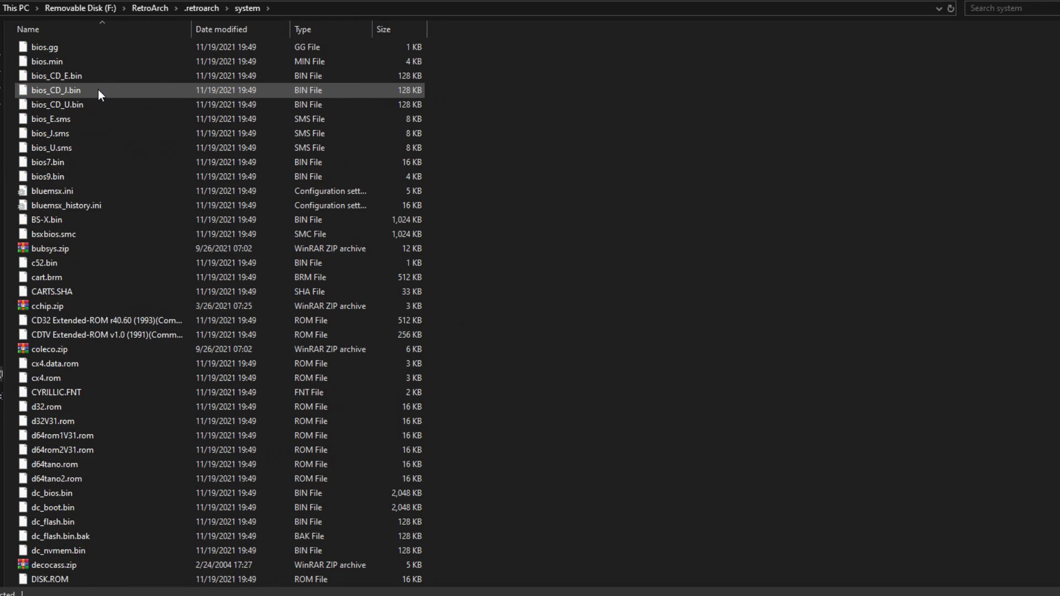
pyautogui.hotkey('ctrl', 'a')
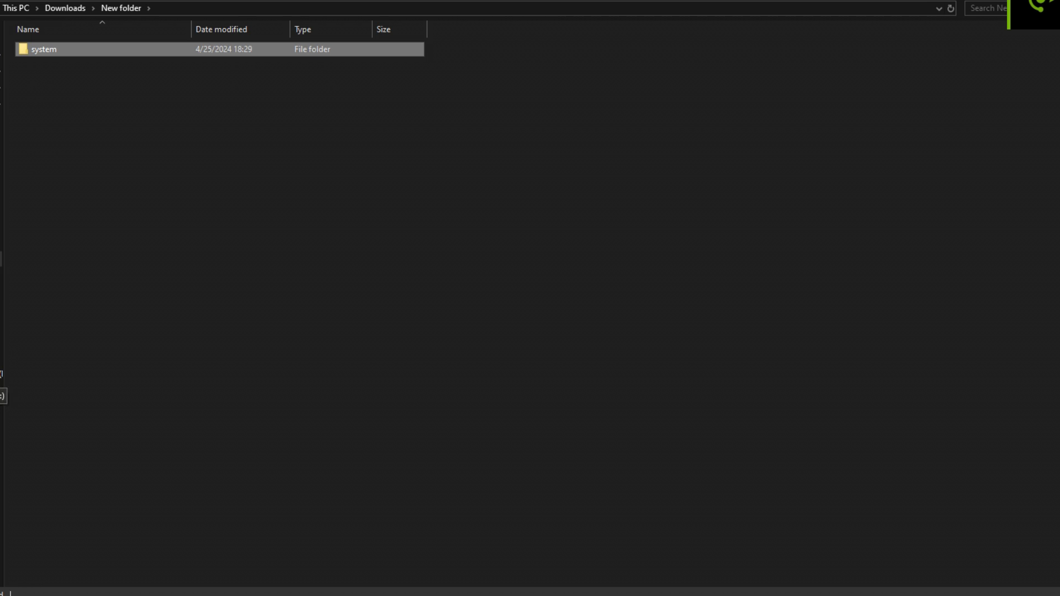
# - Check the size and details of the SD card's Roms folder in its Properties, then cancel
pyautogui.click(3, 396)
pyautogui.click(75, 123)
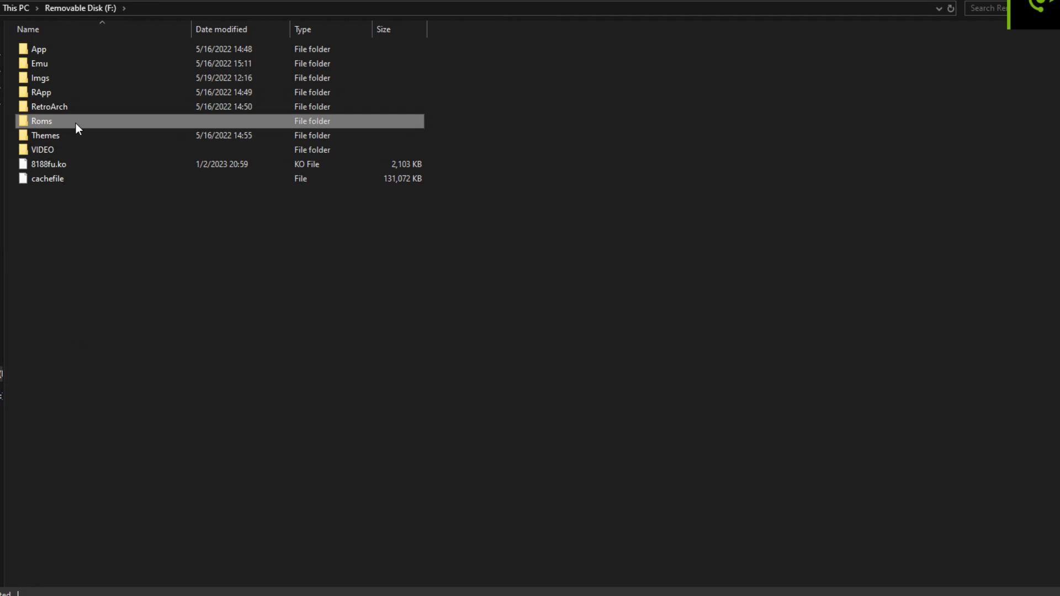
pyautogui.rightClick(75, 124)
pyautogui.click(158, 535)
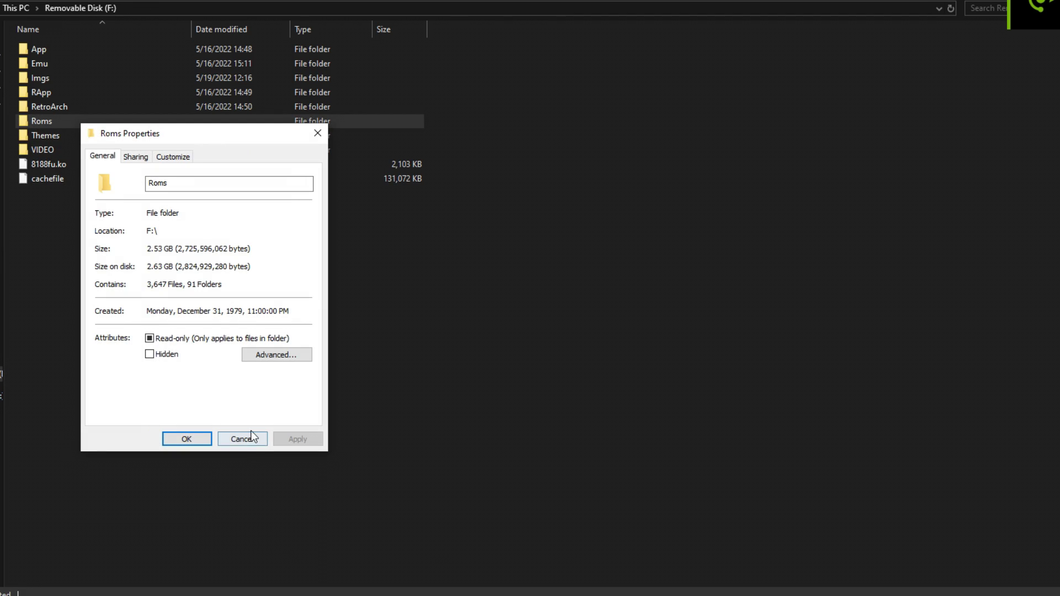
pyautogui.click(242, 439)
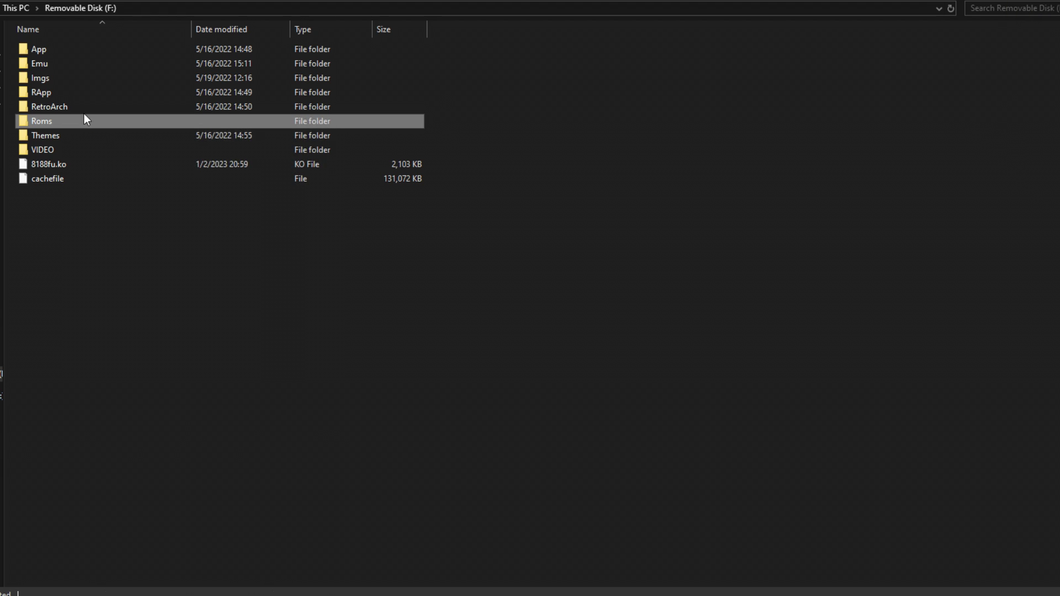
# - Create a new folder named Roms in D:\intro and paste the SD card's ROMs into it
pyautogui.rightClick(59, 126)
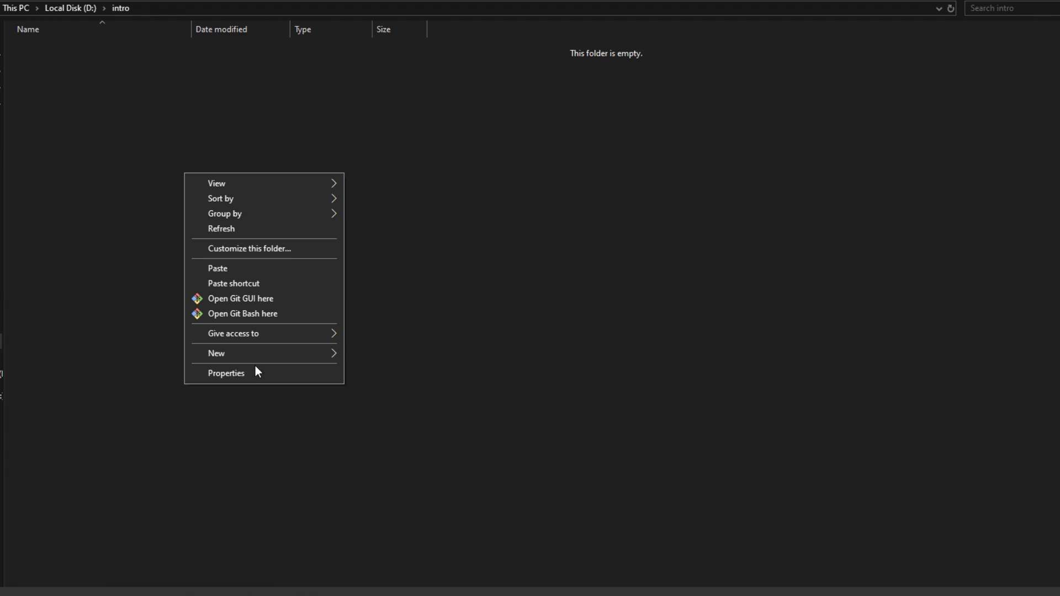
pyautogui.moveTo(312, 356)
pyautogui.click(380, 352)
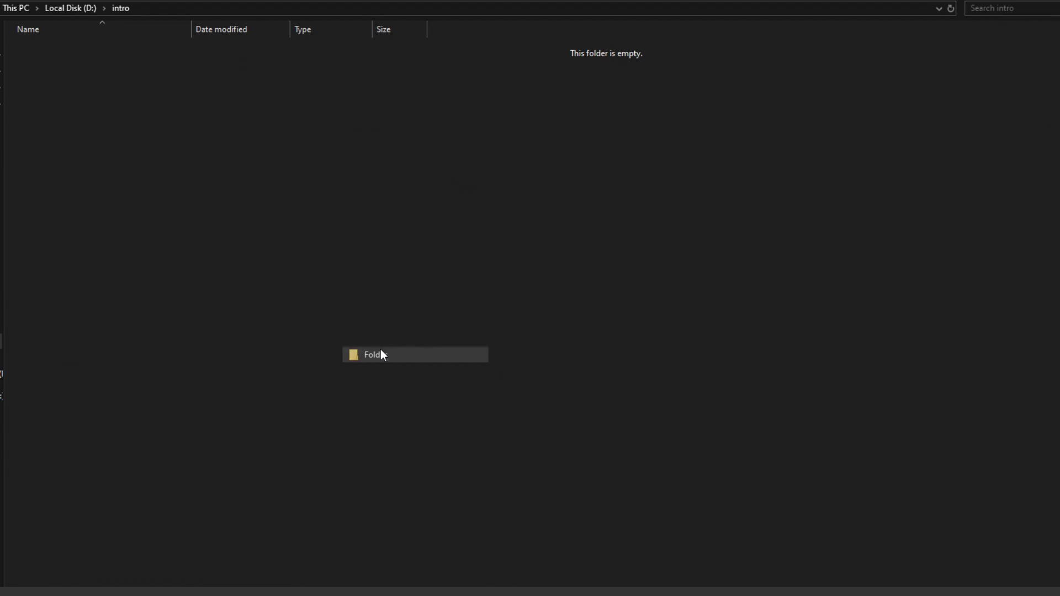
pyautogui.write('Ro')
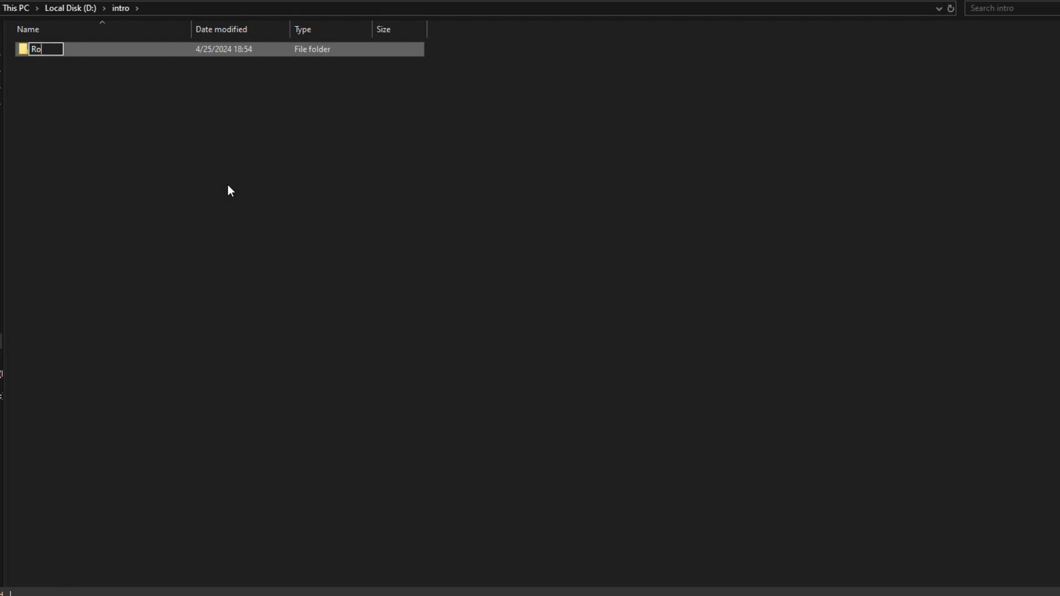
pyautogui.write('ms')
pyautogui.press('Return')
pyautogui.hotkey('ctrl', 'v')
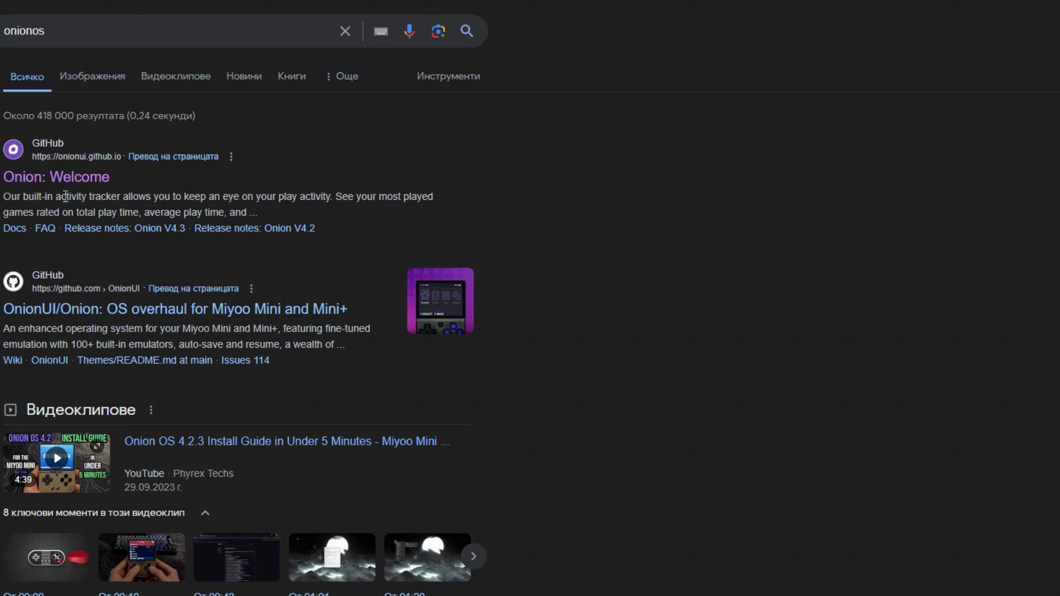
# - Open the Onion website from the search results and view the Onion Desktop Tools GitHub page
pyautogui.click(105, 176)
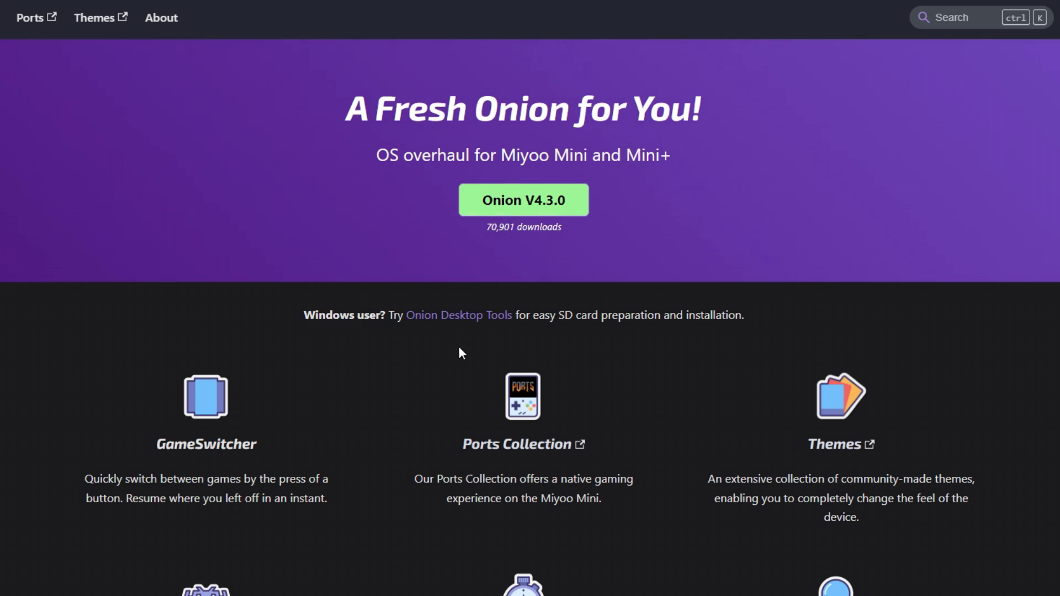
pyautogui.click(470, 315)
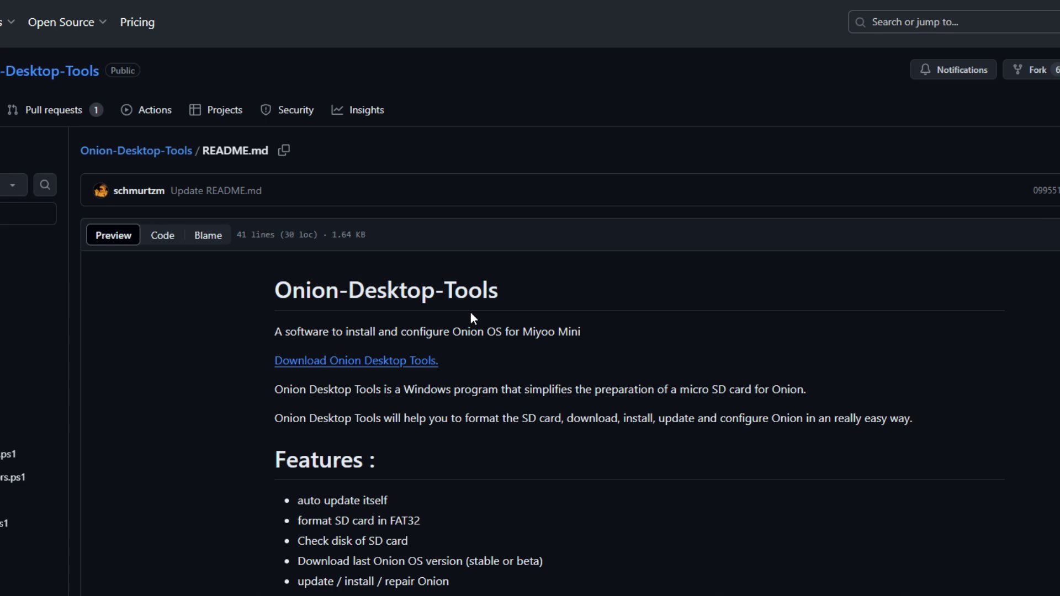
pyautogui.scroll(-10, 470, 317)
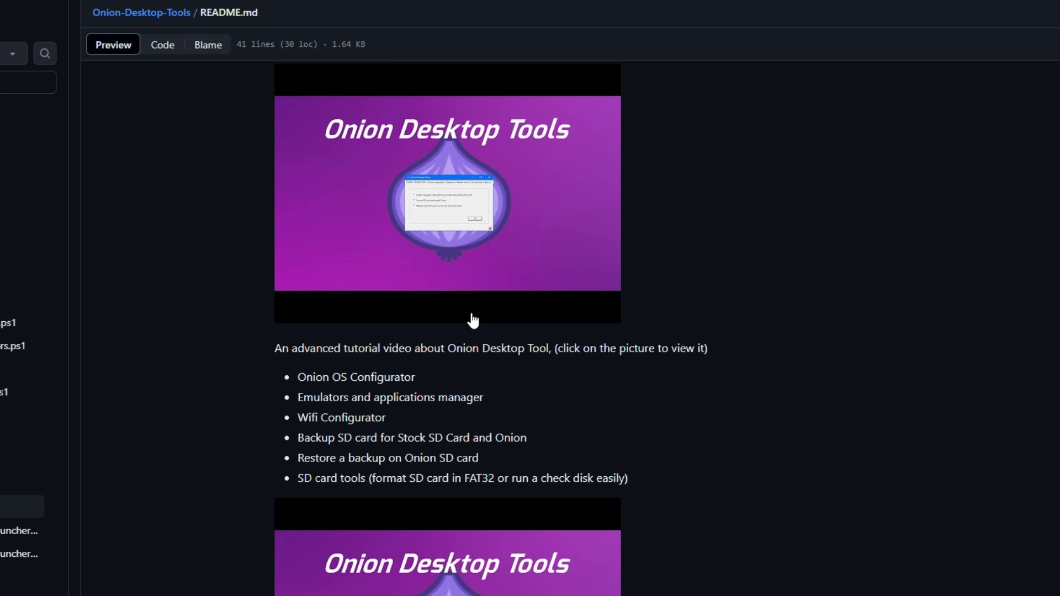
pyautogui.hotkey('alt', 'Left')
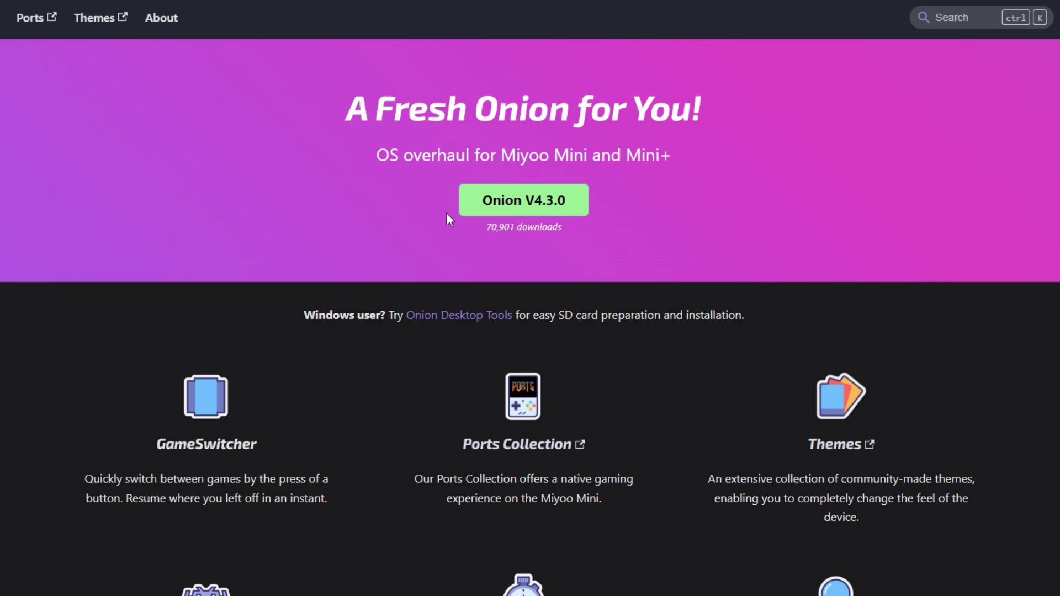
# - Go back to the Onion Desktop Tools page and download the tool's package
pyautogui.scroll(-1, 424, 229)
pyautogui.click(473, 251)
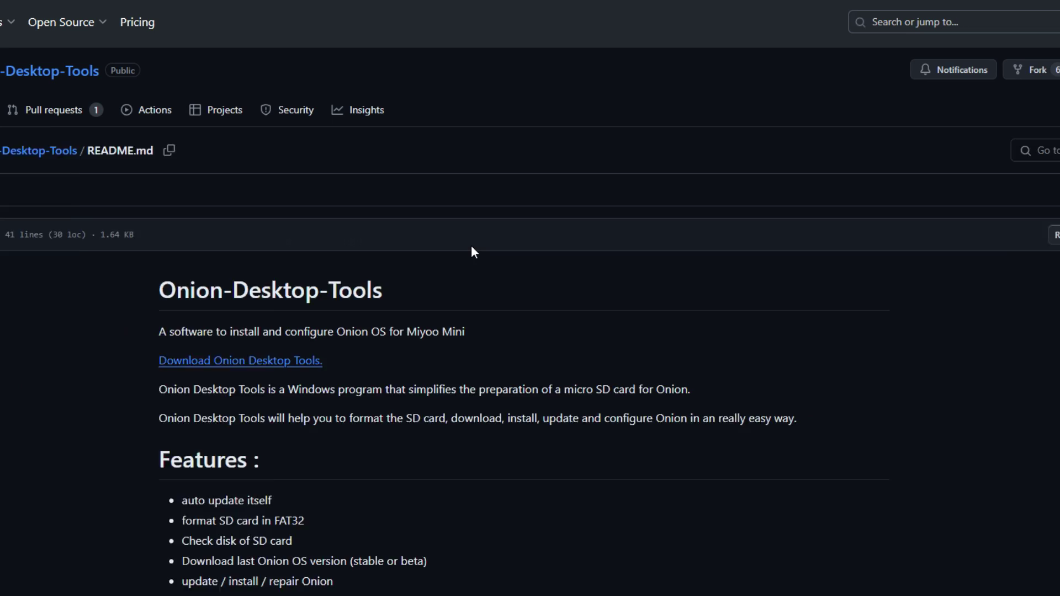
pyautogui.scroll(-1, 471, 251)
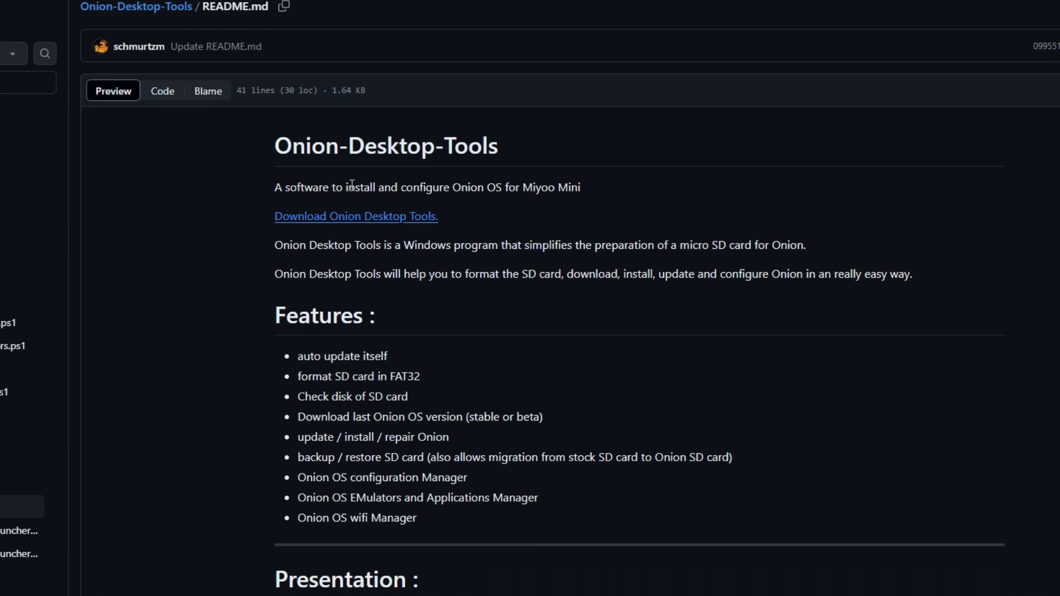
pyautogui.click(375, 218)
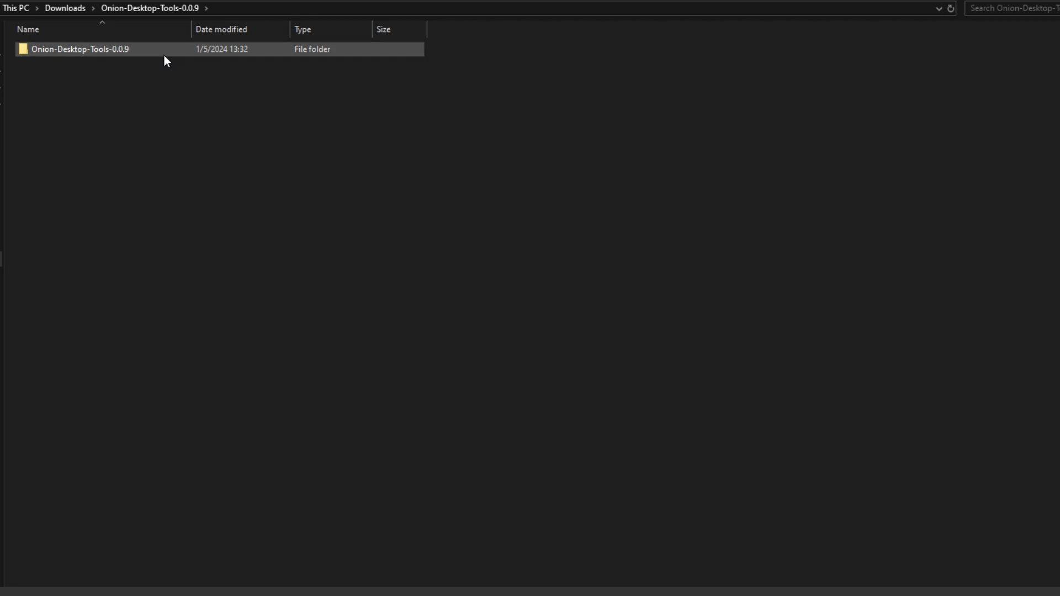
# - Open Onion-Desktop-Tools-0.0.9, widen the Name column, and run Launcher (With Console).bat
pyautogui.doubleClick(164, 54)
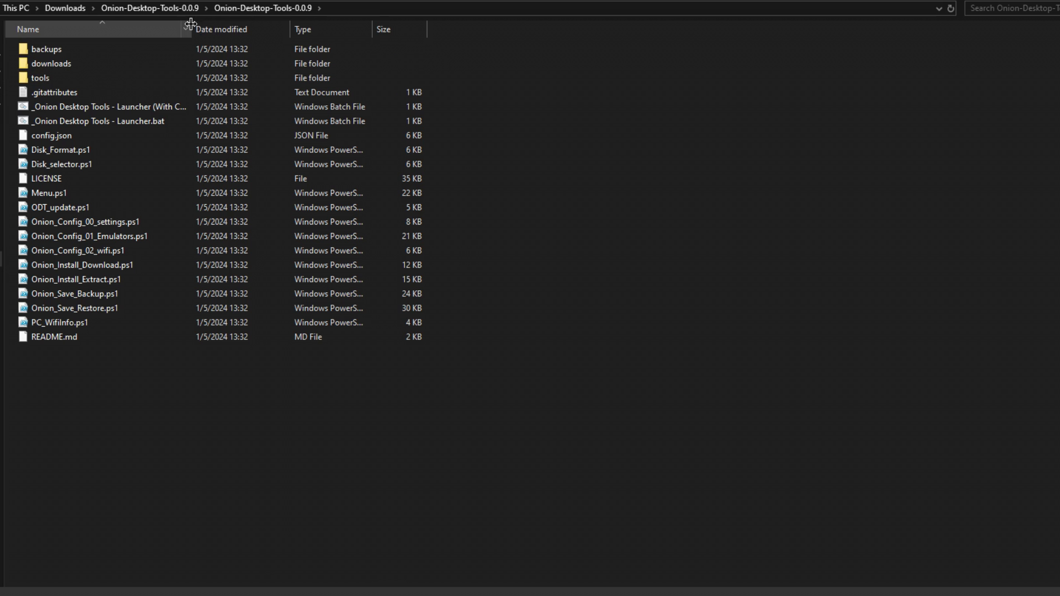
pyautogui.moveTo(191, 25); pyautogui.dragTo(290, 22)
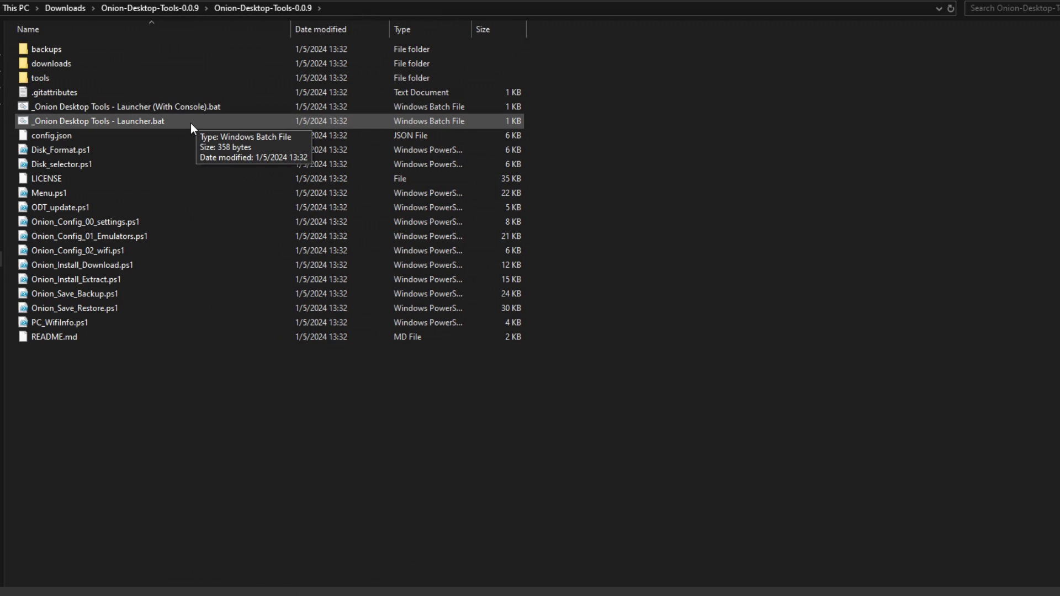
pyautogui.doubleClick(203, 105)
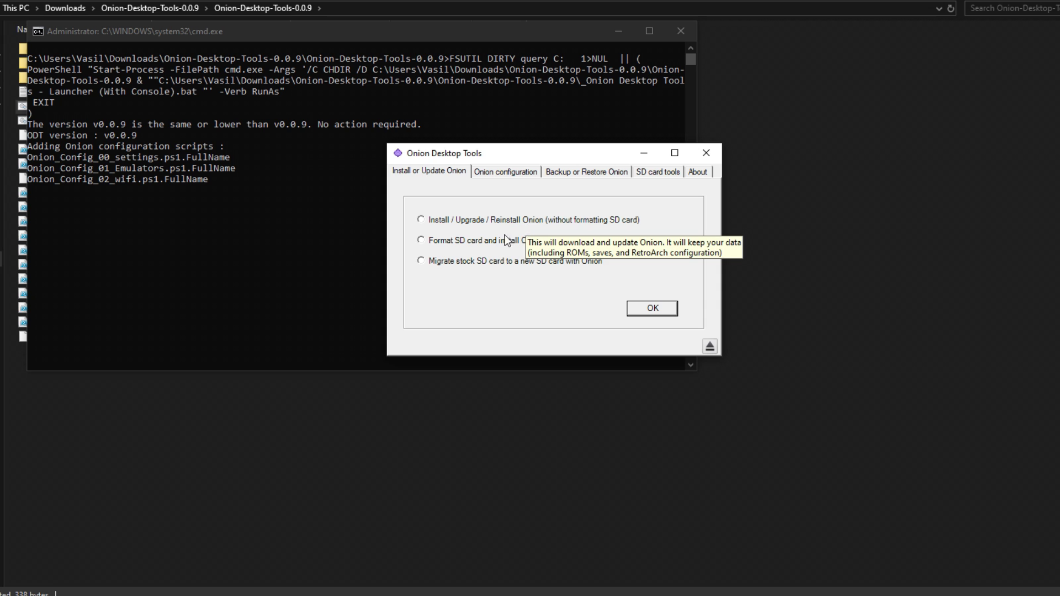
# - Choose 'Format SD card and install Onion' and approve formatting the 119.1GiB SD card (F:)
pyautogui.click(479, 243)
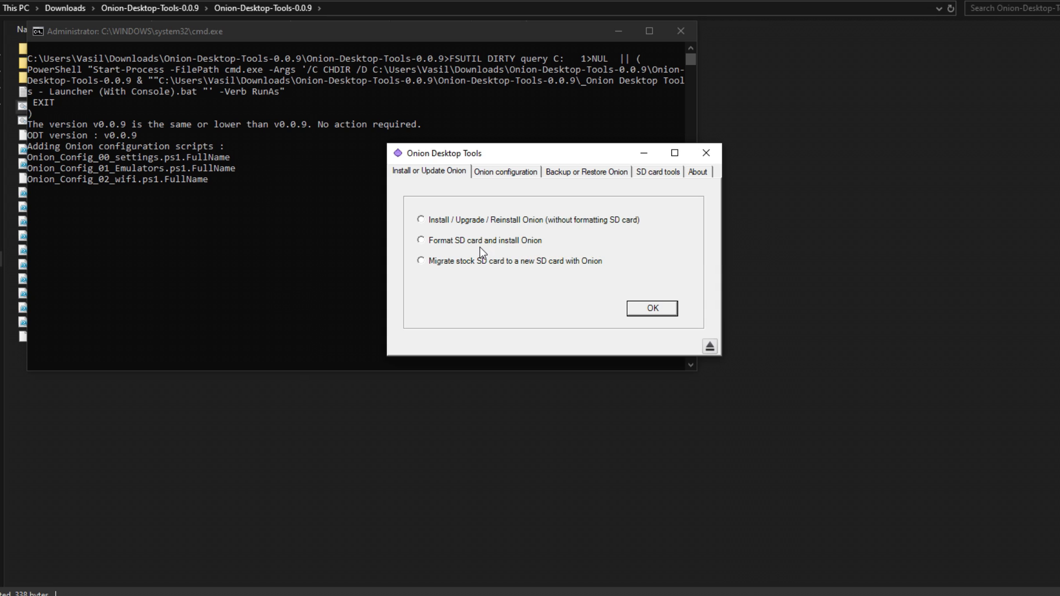
pyautogui.click(654, 311)
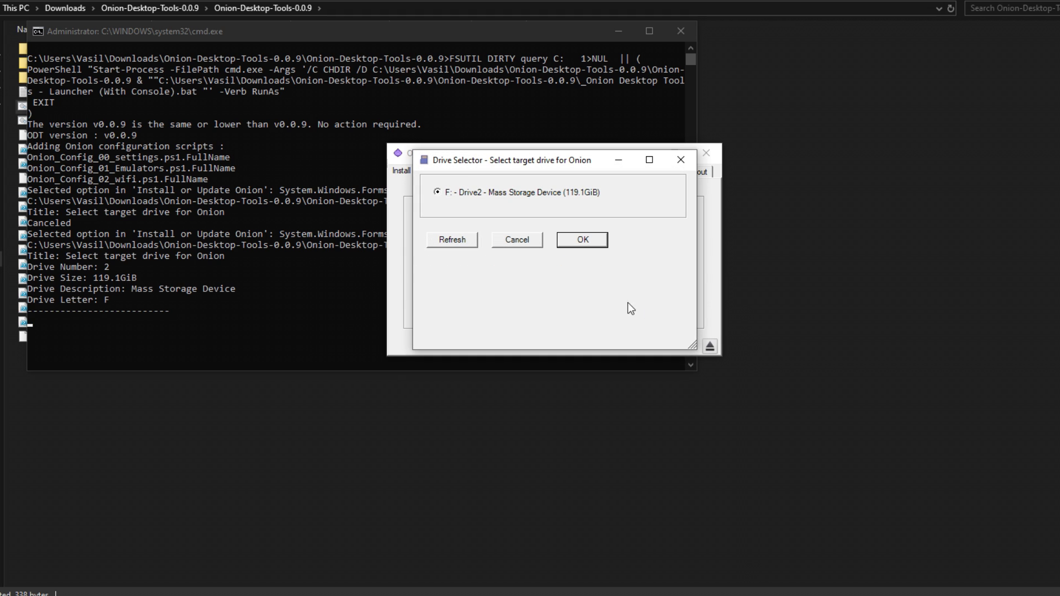
pyautogui.click(583, 243)
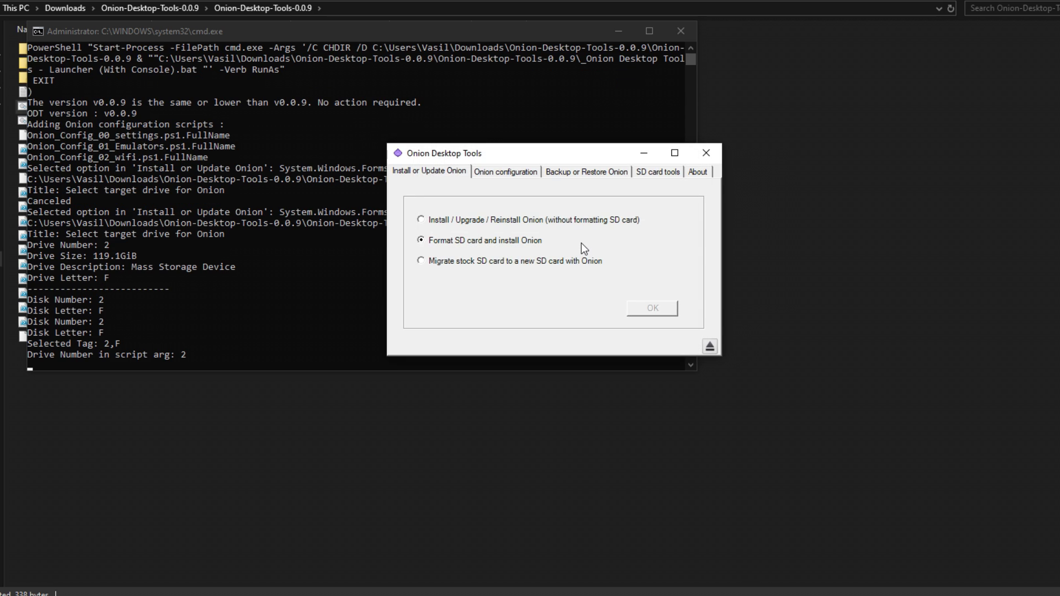
pyautogui.click(586, 314)
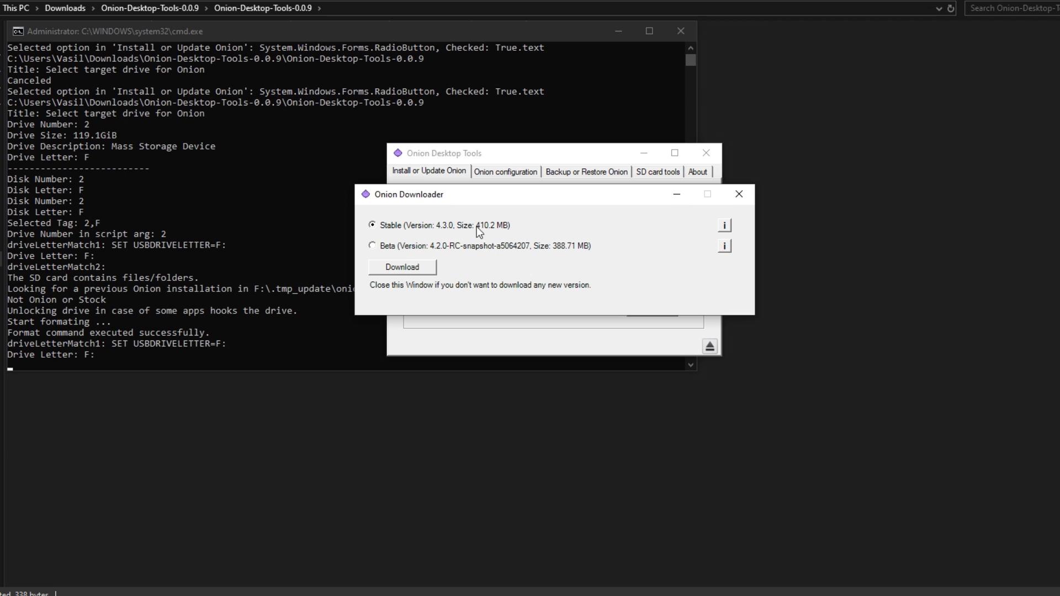
# - Download Stable Onion 4.3.0, pick Onion-v4.3.0.zip, and confirm installing it onto drive F
pyautogui.click(402, 266)
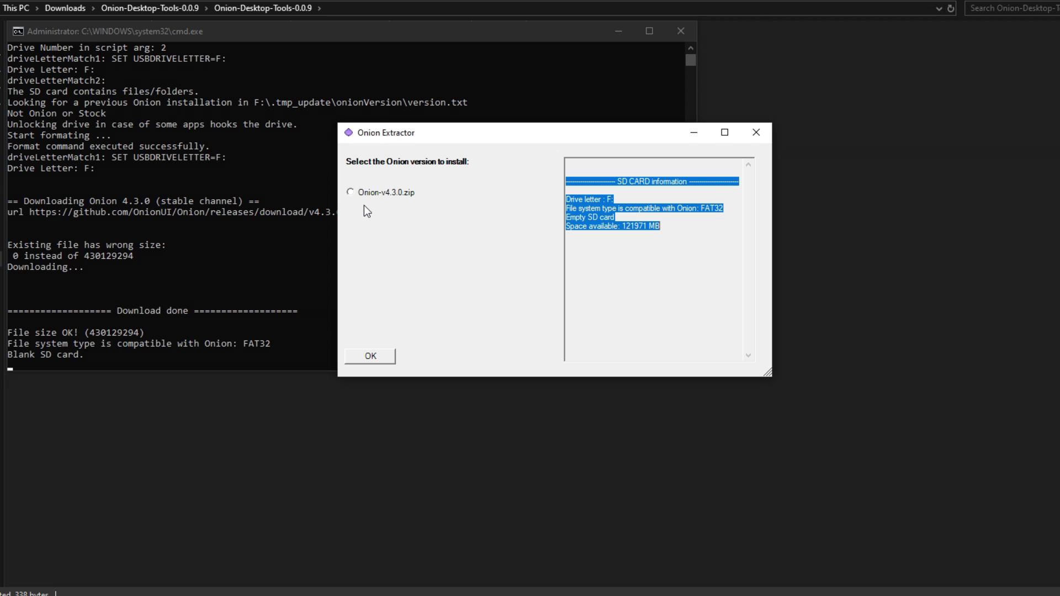
pyautogui.click(375, 193)
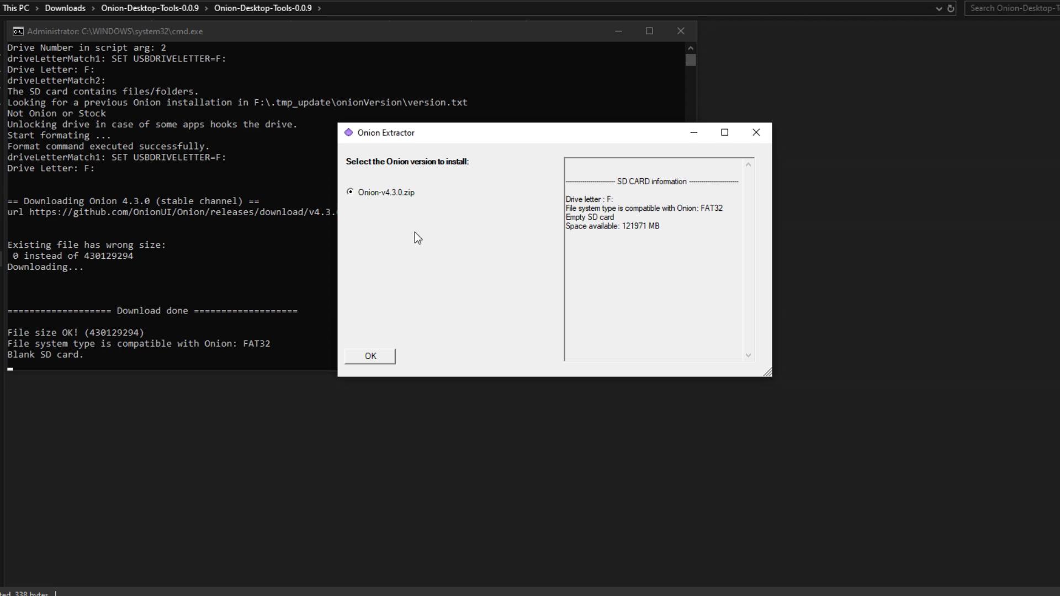
pyautogui.click(380, 357)
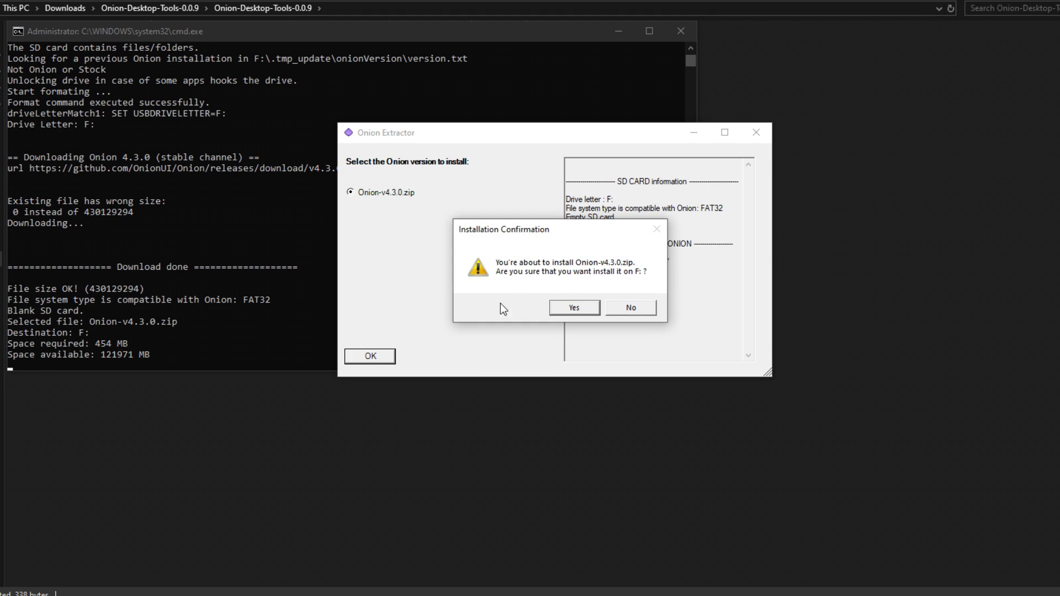
pyautogui.click(570, 310)
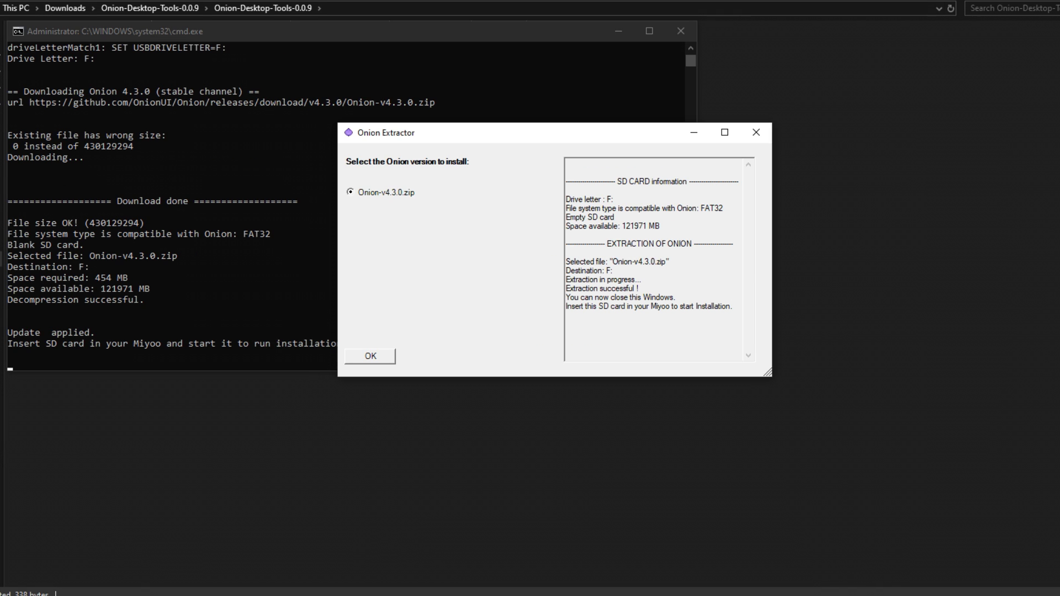
pyautogui.moveTo(511, 136); pyautogui.dragTo(704, 125)
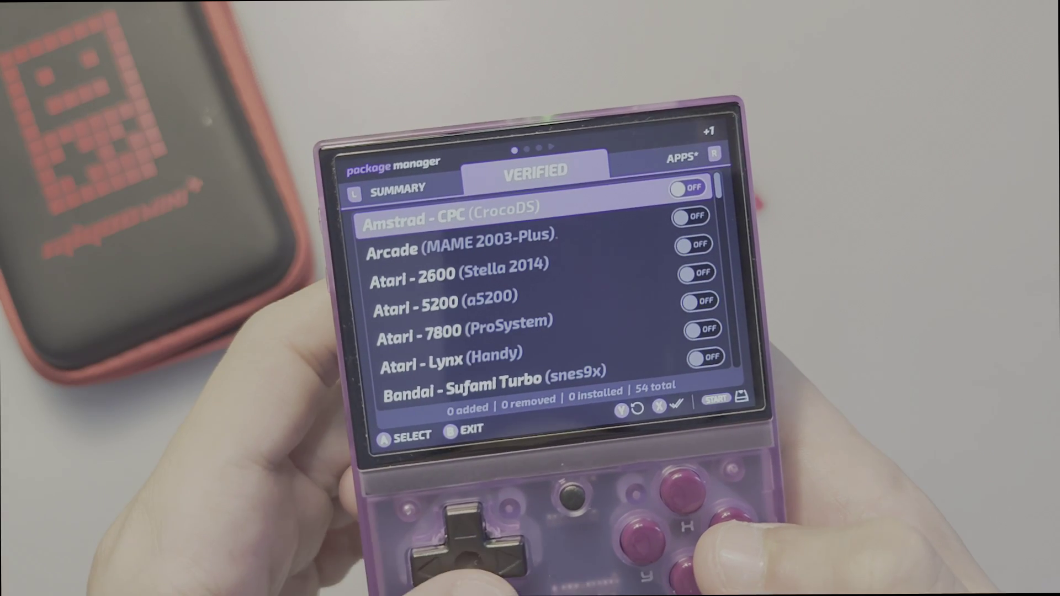
# - Enable Arcade (MAME 2003-Plus) and Atari - 2600 (Stella 2014) in the verified systems list
pyautogui.press('Down')
pyautogui.press('Down')
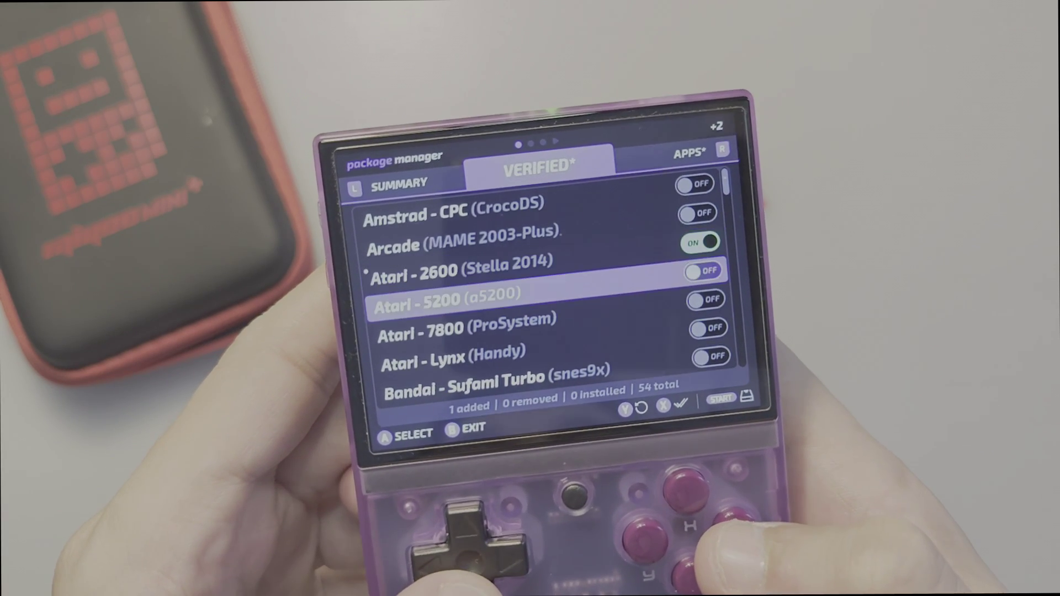
pyautogui.press('Return')
pyautogui.press('Down')
# - Toggle apps like AdvanceMENU and PDF Reader, then move through Expert to the Summary
pyautogui.press('r')
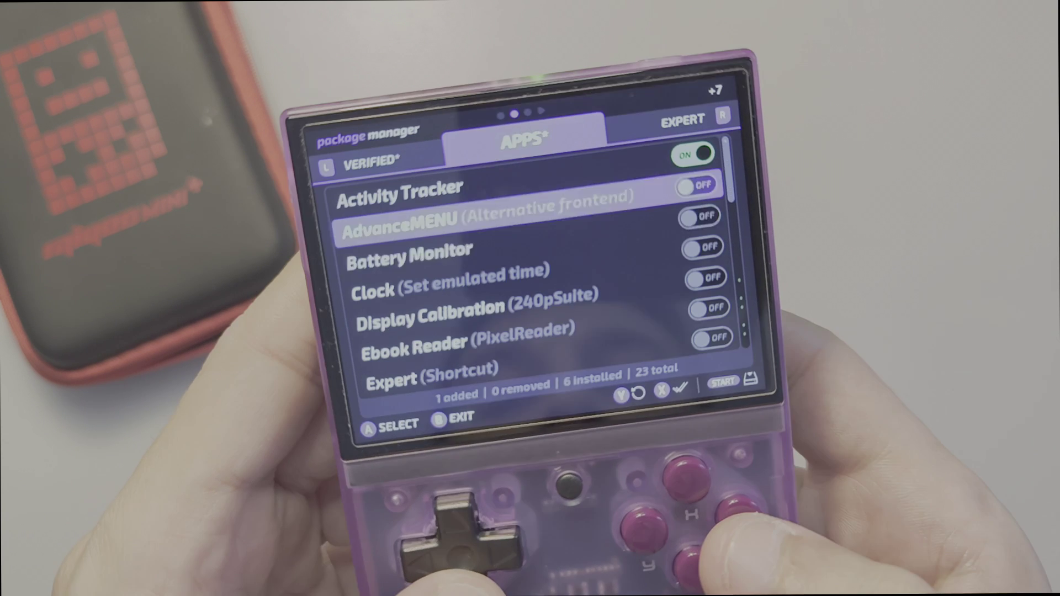
pyautogui.press('Down')
pyautogui.press('Return')
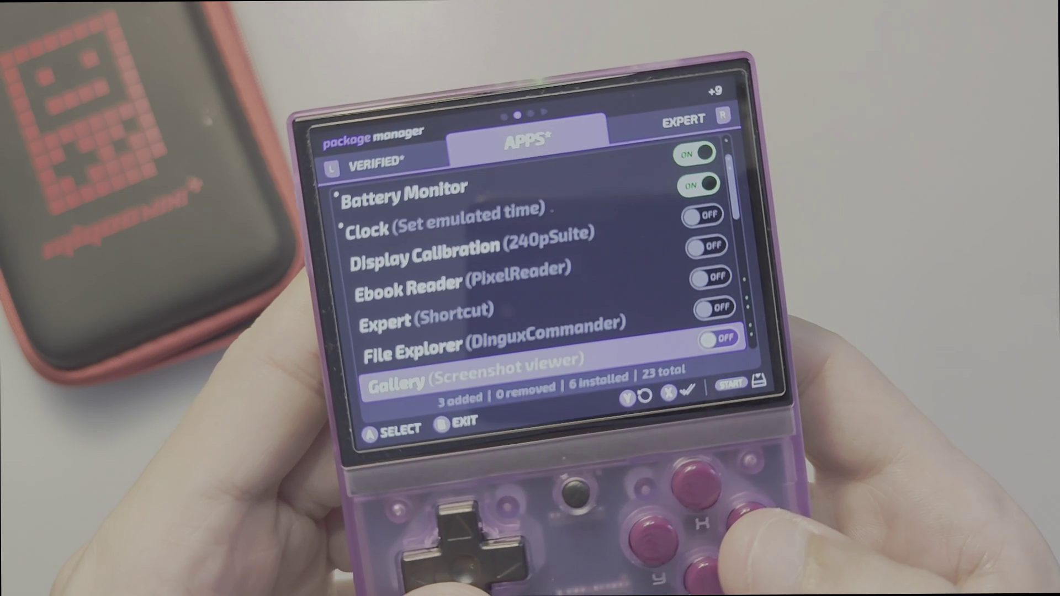
pyautogui.press('Down')
pyautogui.press('Down')
pyautogui.press('Down')
pyautogui.press('Down')
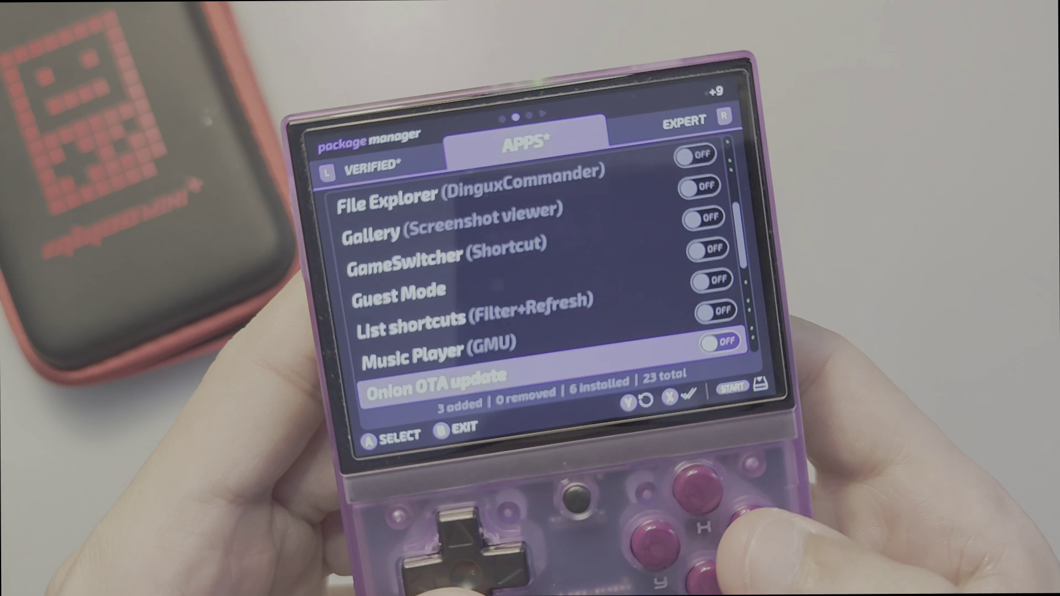
pyautogui.press('Down')
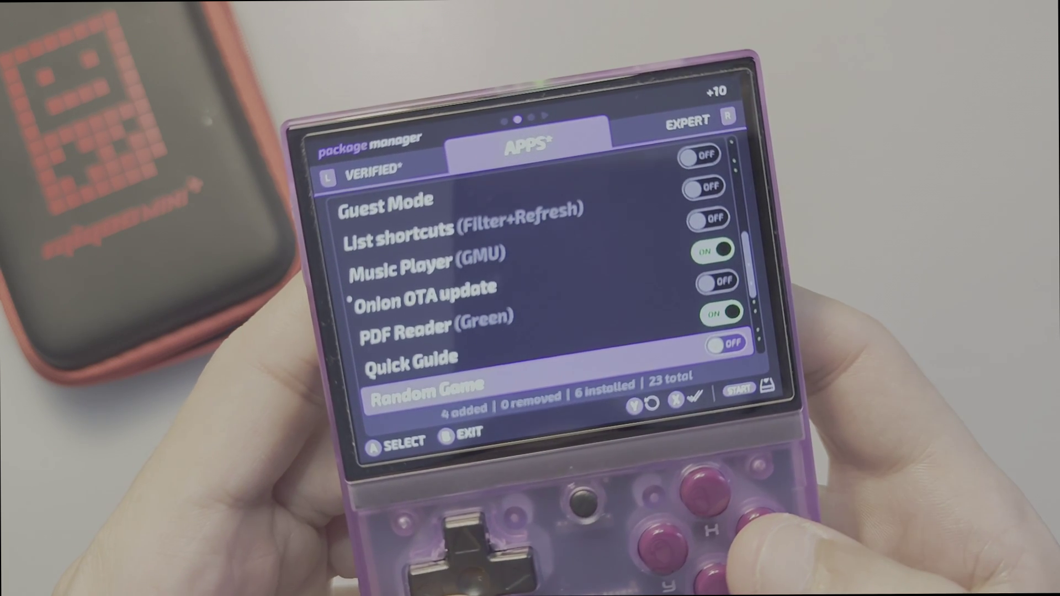
pyautogui.press('r')
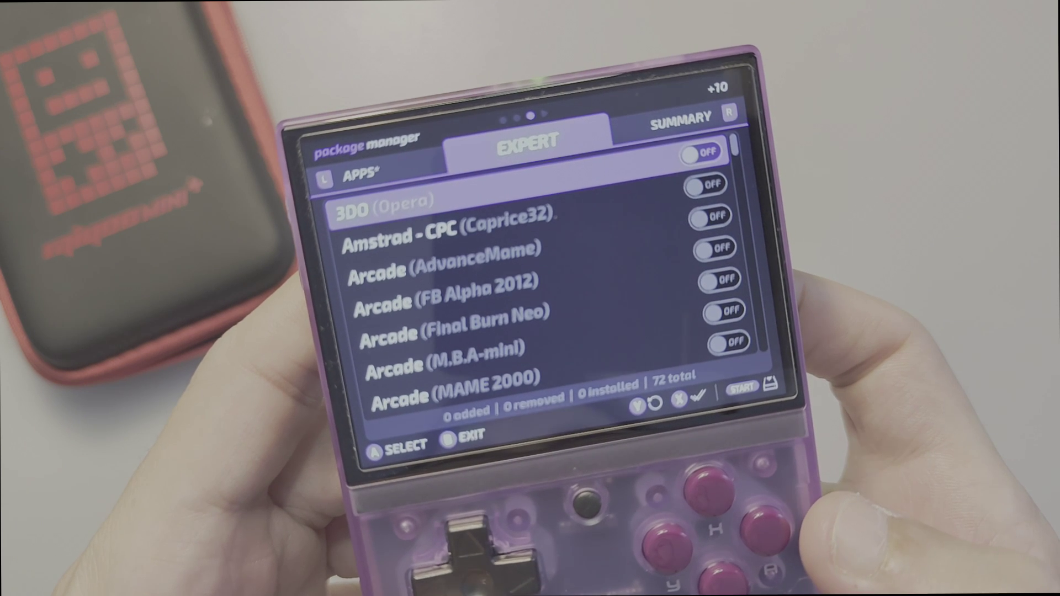
pyautogui.press('r')
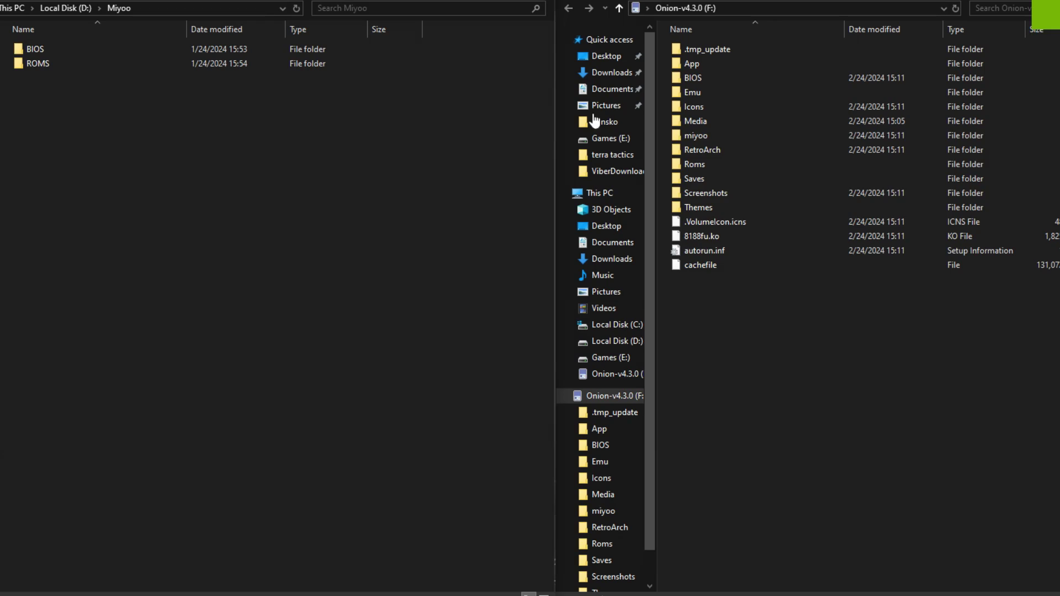
# - Select all files in D:\Miyoo\BIOS and drag them into the SD card's BIOS folder
pyautogui.doubleClick(712, 79)
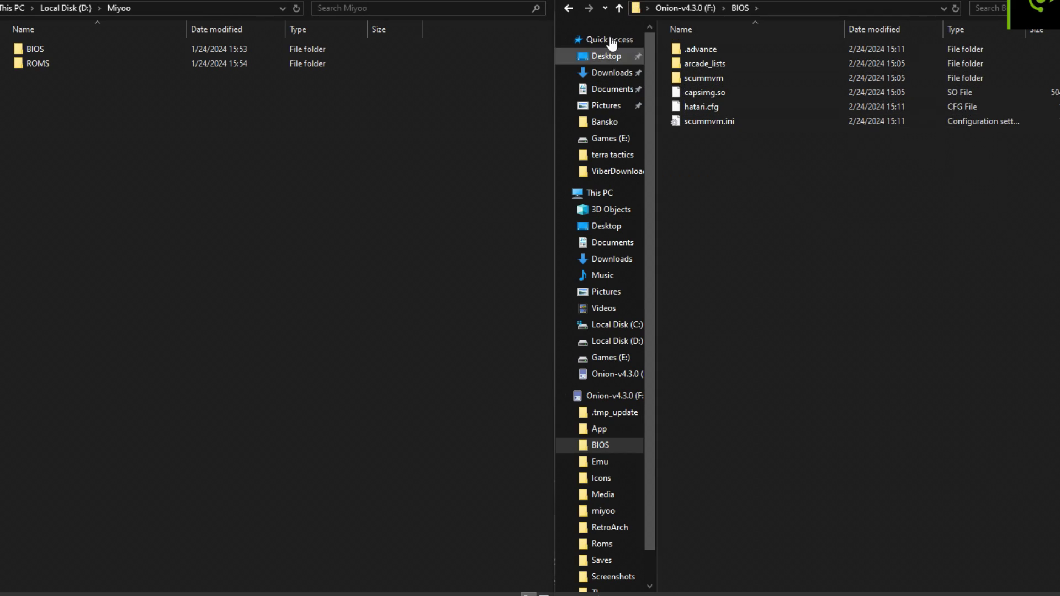
pyautogui.click(568, 8)
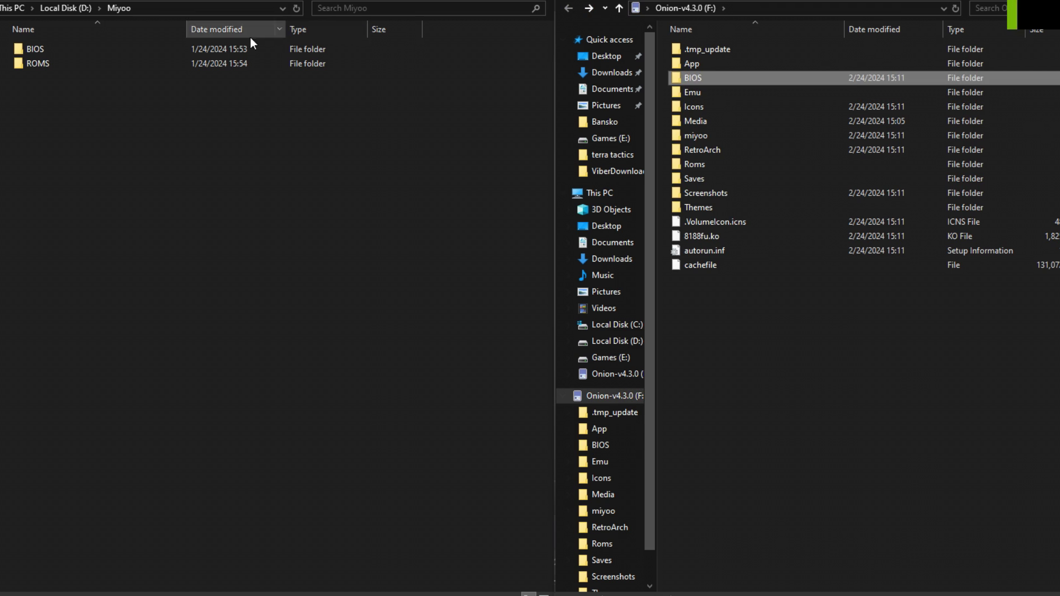
pyautogui.doubleClick(55, 51)
pyautogui.hotkey('ctrl', 'a')
pyautogui.moveTo(65, 71); pyautogui.dragTo(729, 78)
pyautogui.doubleClick(730, 77)
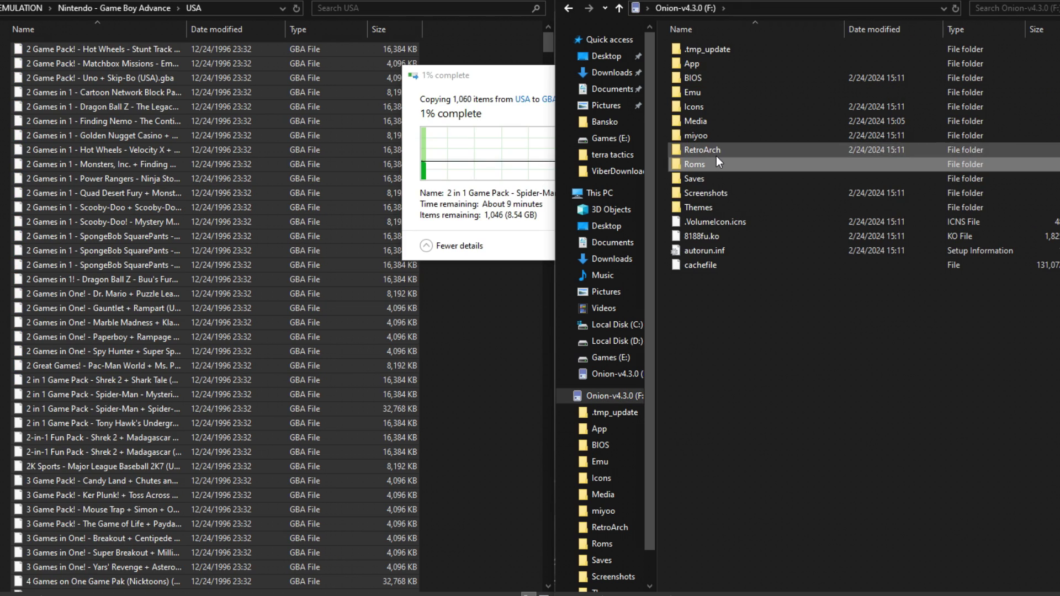
# - Open F:\Roms\GBA to check the 1,060 USA Game Boy Advance games being copied in
pyautogui.doubleClick(698, 164)
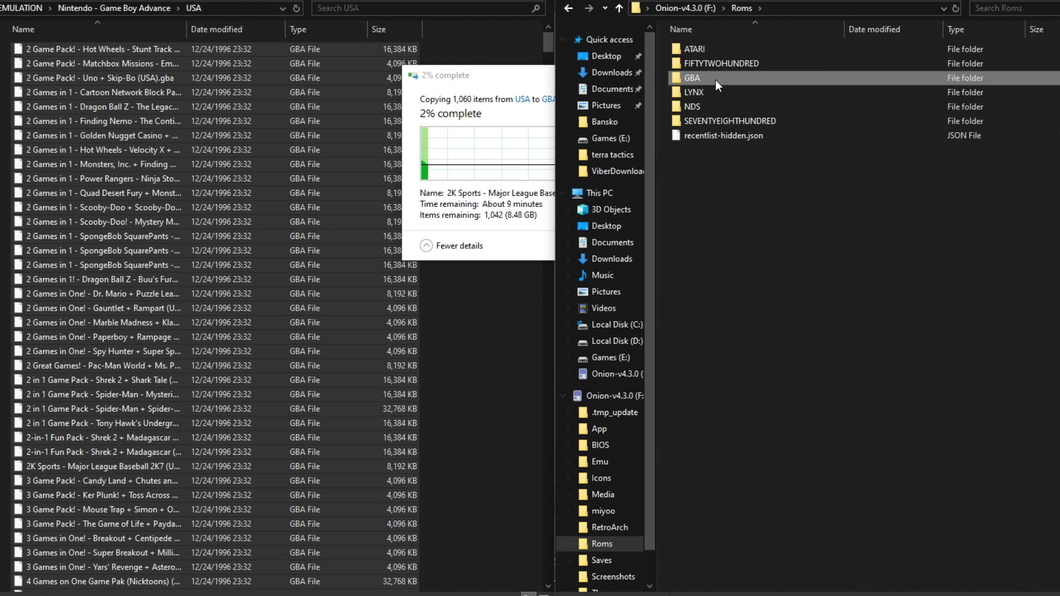
pyautogui.doubleClick(715, 81)
pyautogui.click(566, 11)
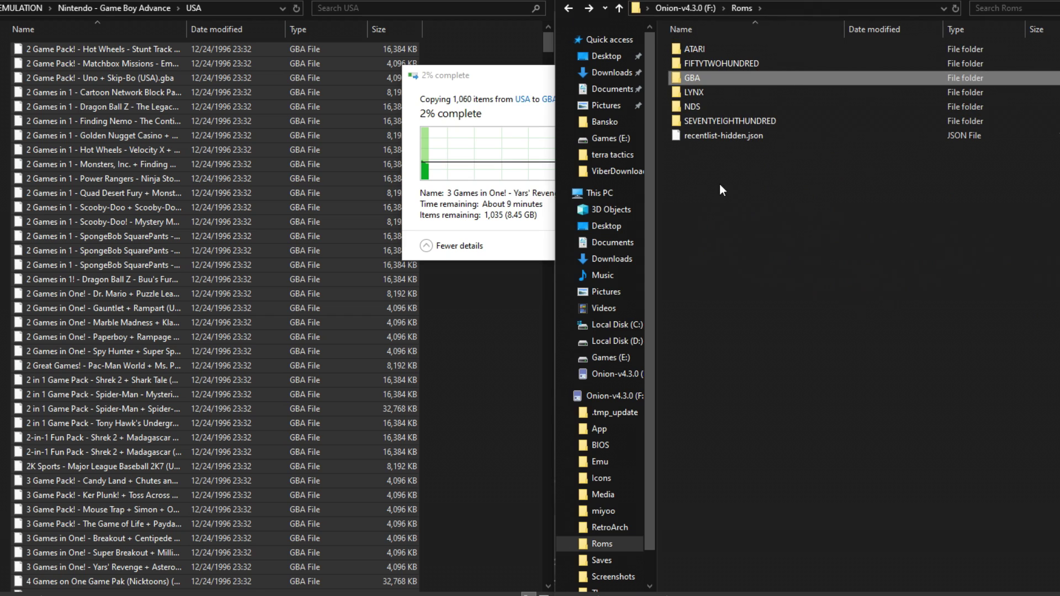
pyautogui.click(747, 198)
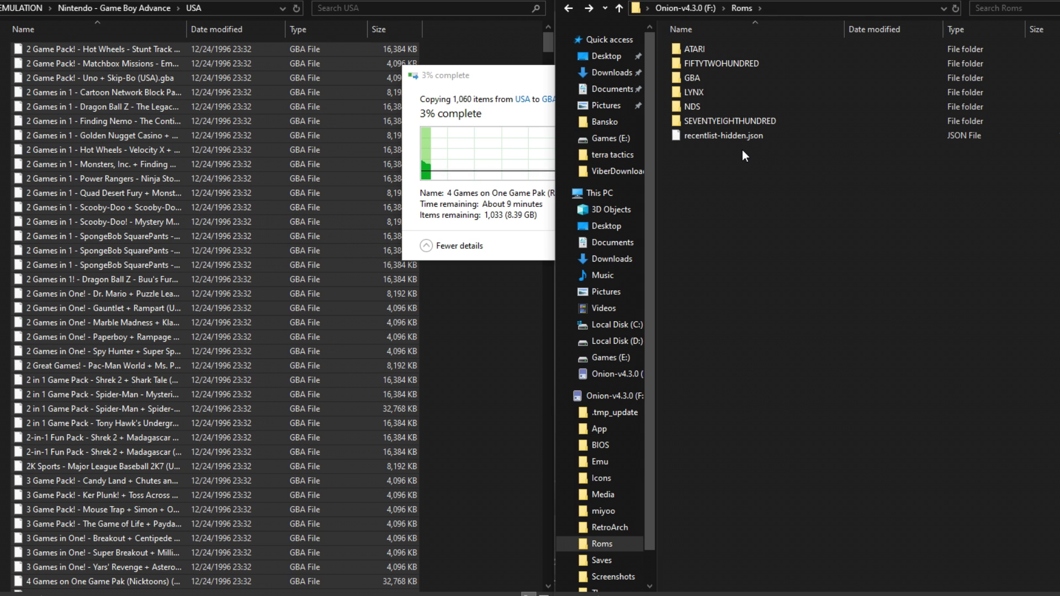
pyautogui.doubleClick(691, 78)
pyautogui.scroll(-7, 240, 322)
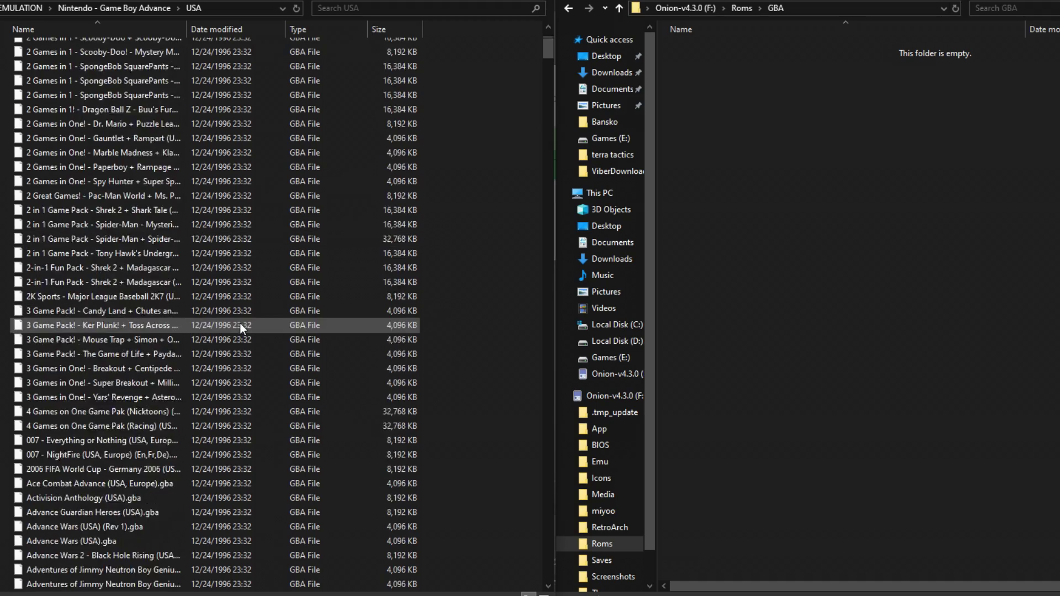
pyautogui.scroll(7, 236, 336)
pyautogui.click(116, 205)
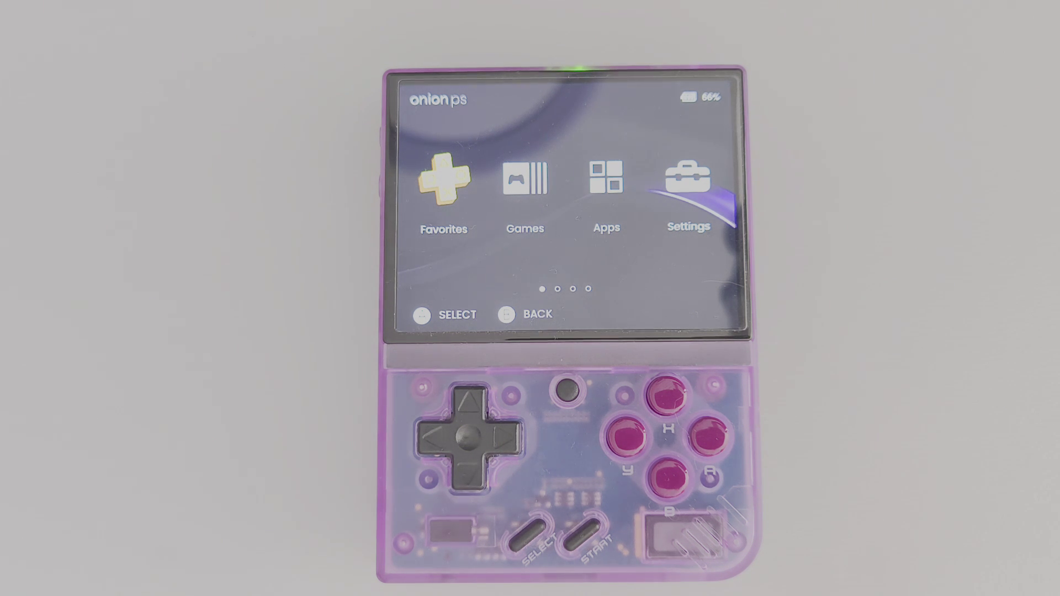
# - Launch the Onion OTA update app from the Apps list
pyautogui.press('Right')
pyautogui.press('Right')
pyautogui.press('Return')
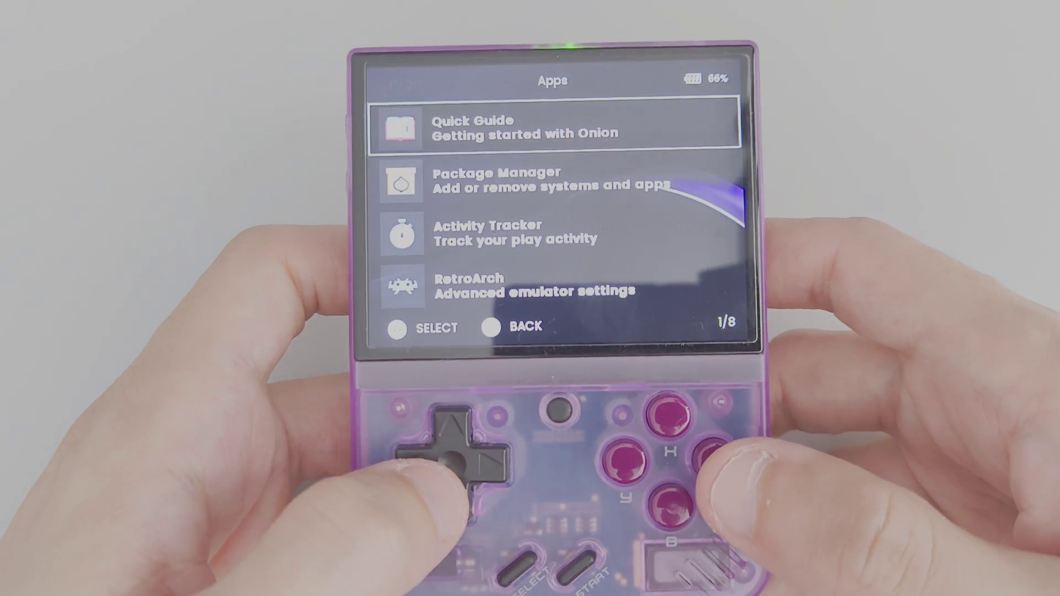
pyautogui.press('Down')
pyautogui.press('Down')
pyautogui.press('Down')
pyautogui.press('Down')
pyautogui.press('Down')
pyautogui.press('Down')
pyautogui.press('Down')
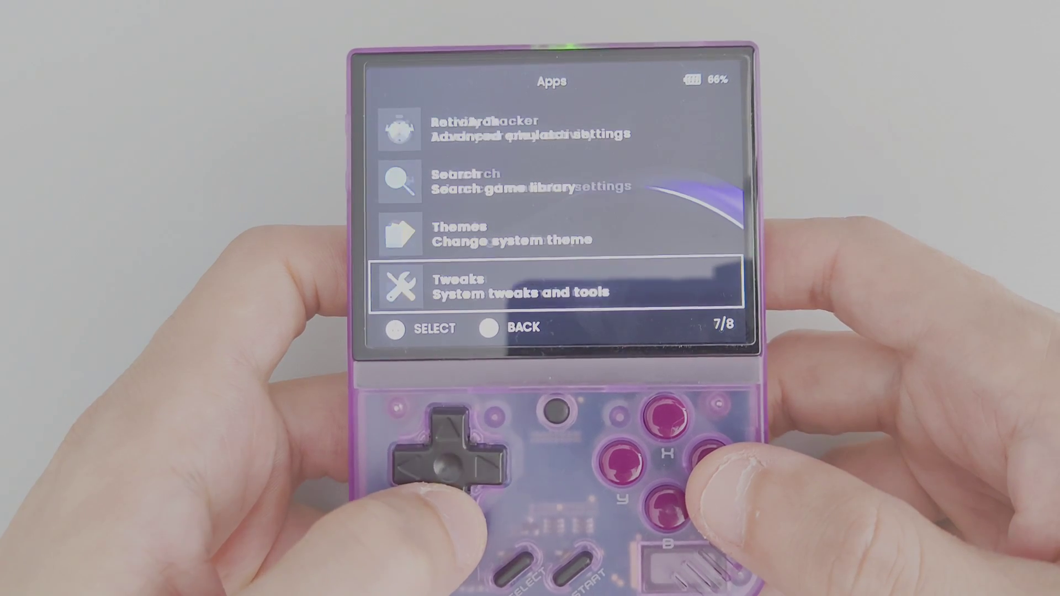
pyautogui.press('Up')
pyautogui.press('Return')
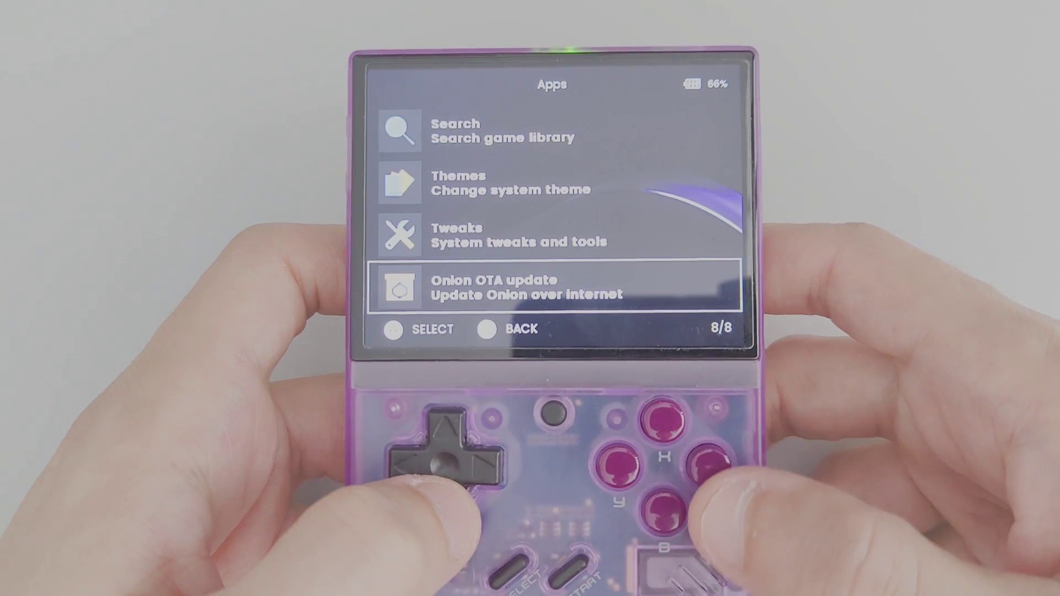
pyautogui.press('Return')
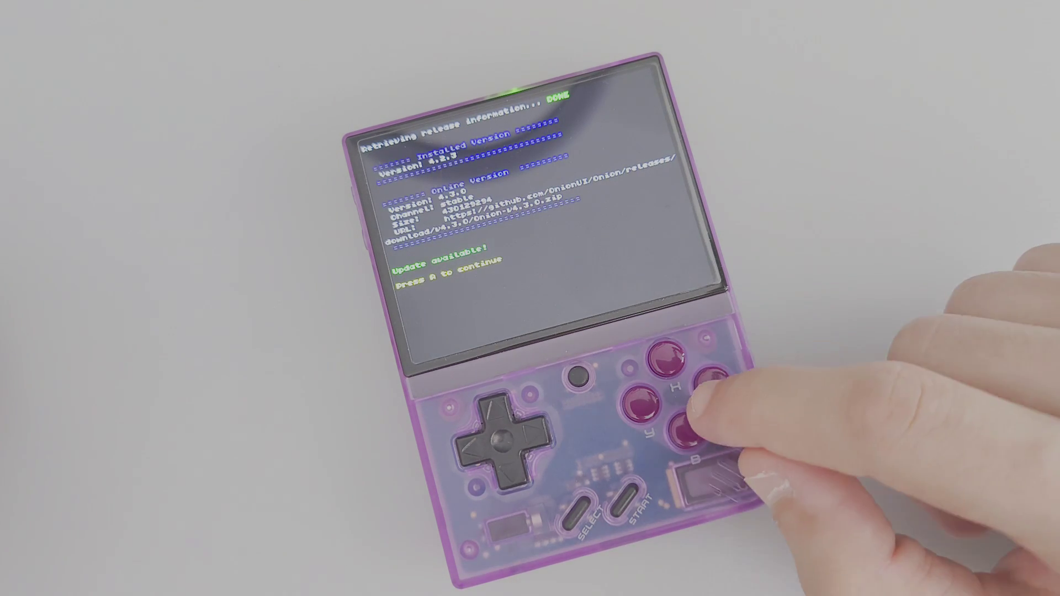
# - Continue past the availability check and choose Yes to download Onion 4.3.0
pyautogui.press('Return')
pyautogui.press('Down')
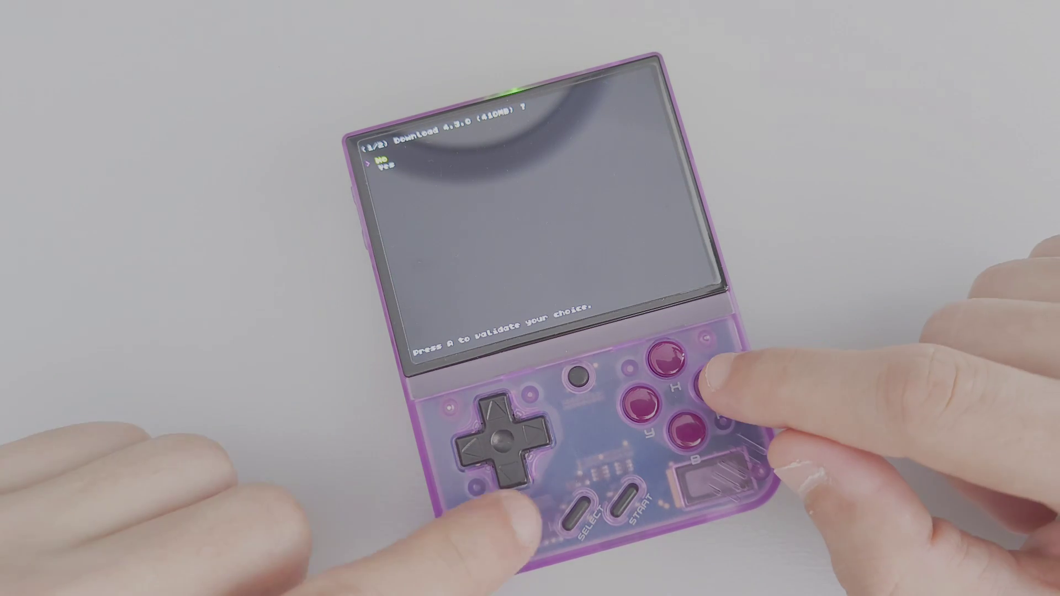
pyautogui.press('Return')
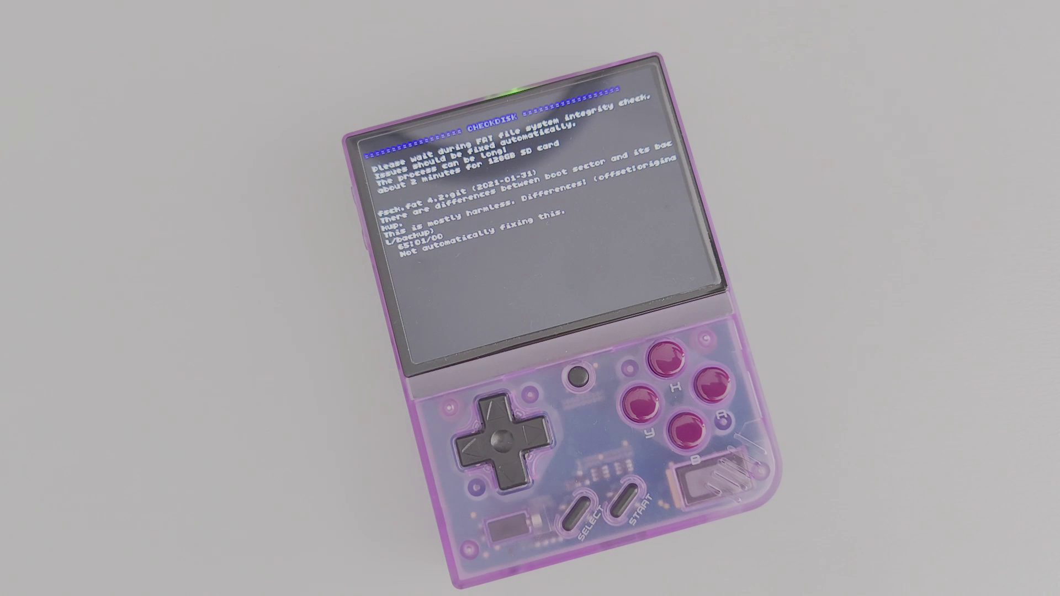